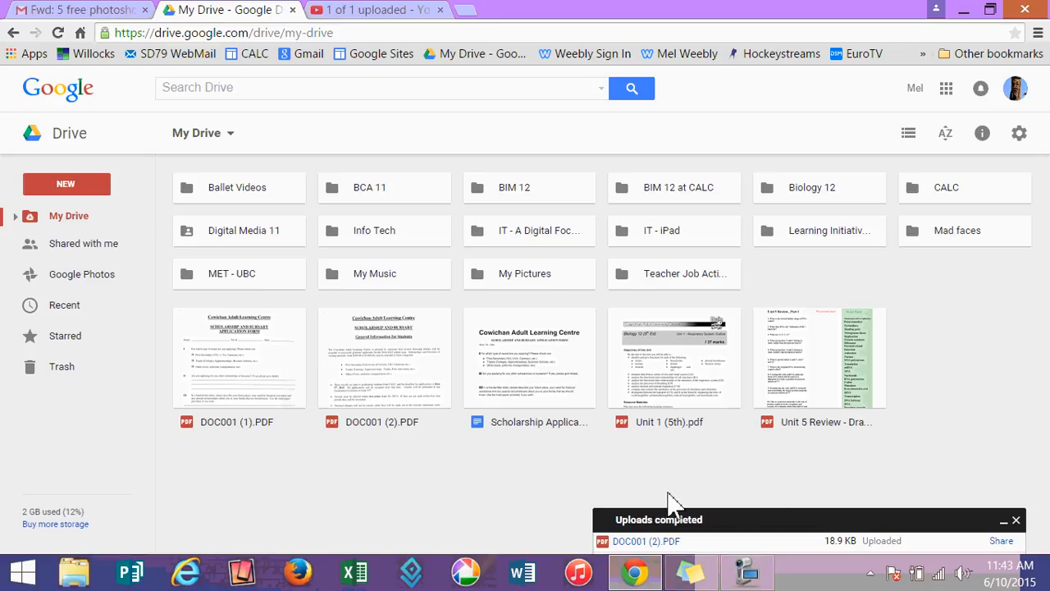
# - Preview Unit 1 (5th).pdf in My Drive, look through its pages to the end, and close the preview
pyautogui.rightClick(635, 480)
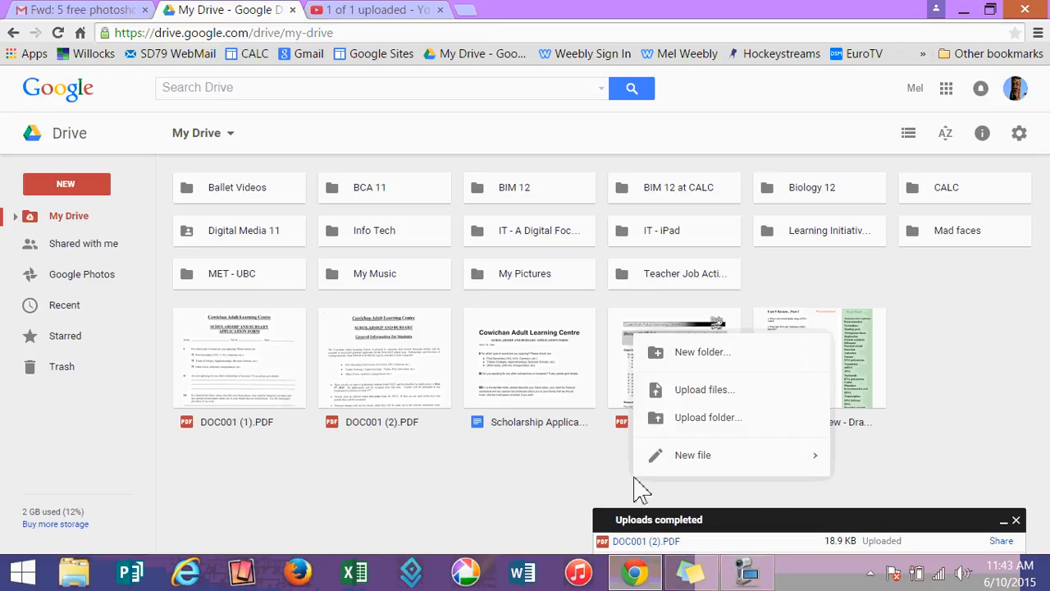
pyautogui.click(578, 492)
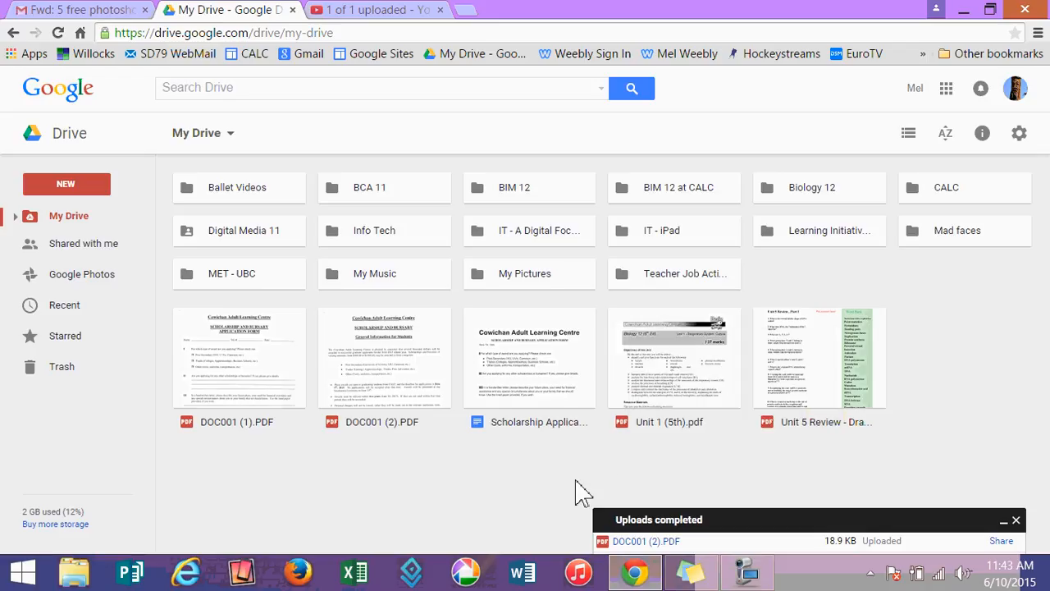
pyautogui.click(669, 394)
pyautogui.doubleClick(666, 386)
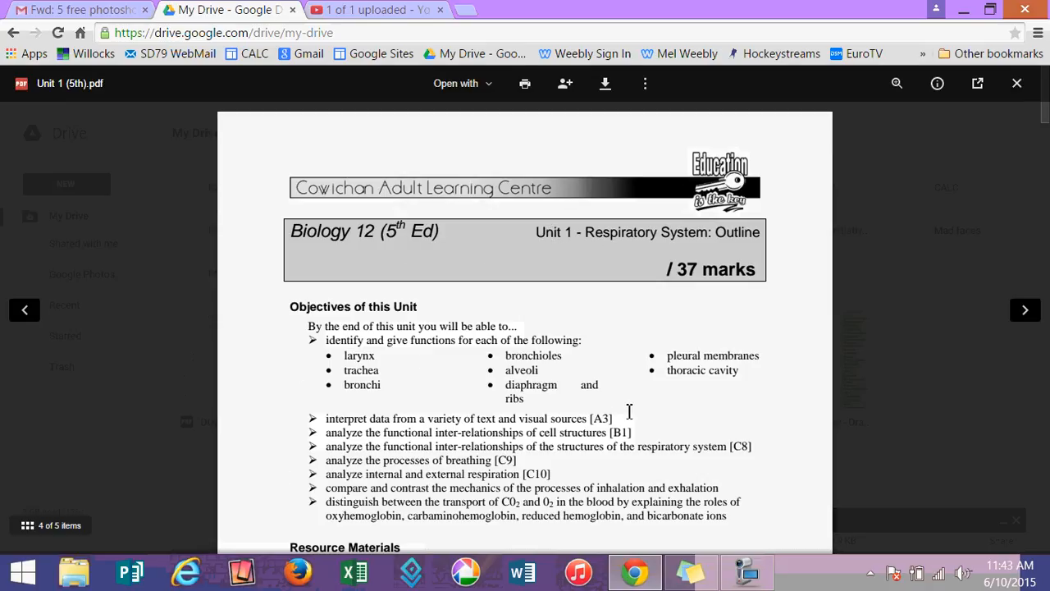
pyautogui.moveTo(1047, 123); pyautogui.dragTo(985, 205)
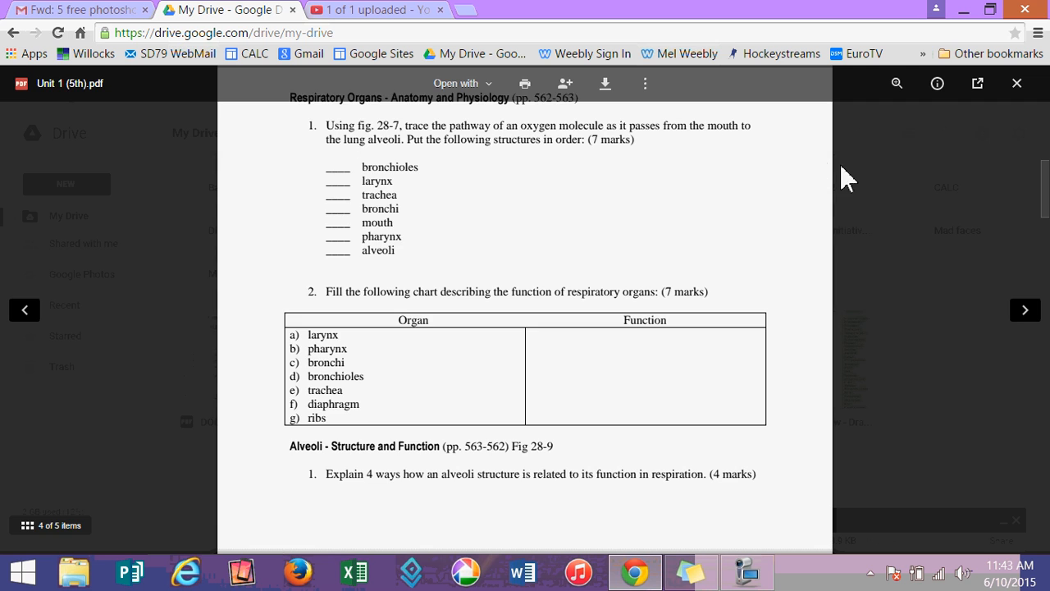
pyautogui.moveTo(1046, 189); pyautogui.dragTo(1046, 425)
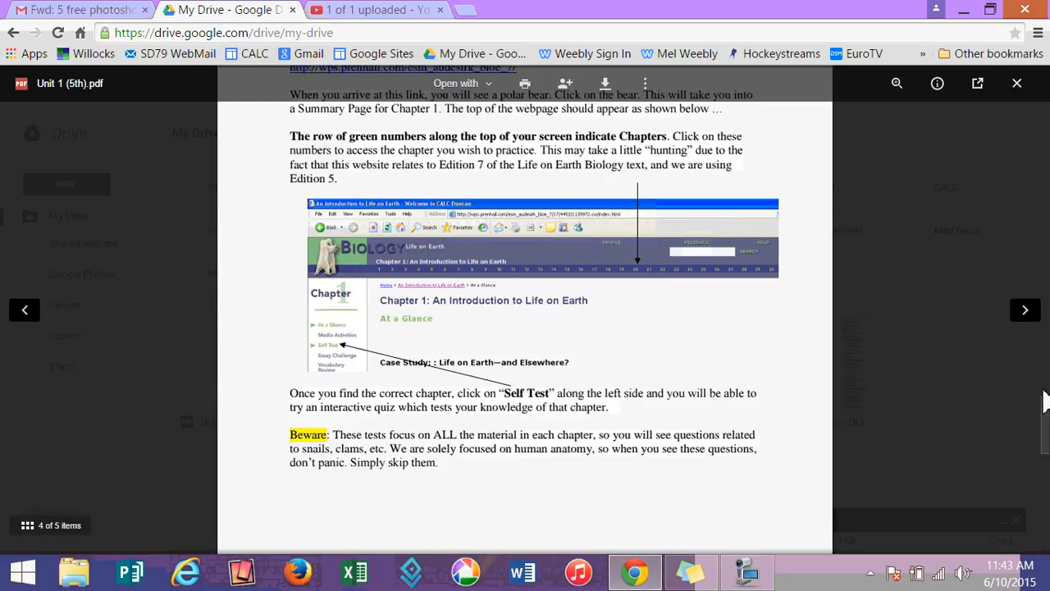
pyautogui.moveTo(1046, 420); pyautogui.dragTo(1047, 492)
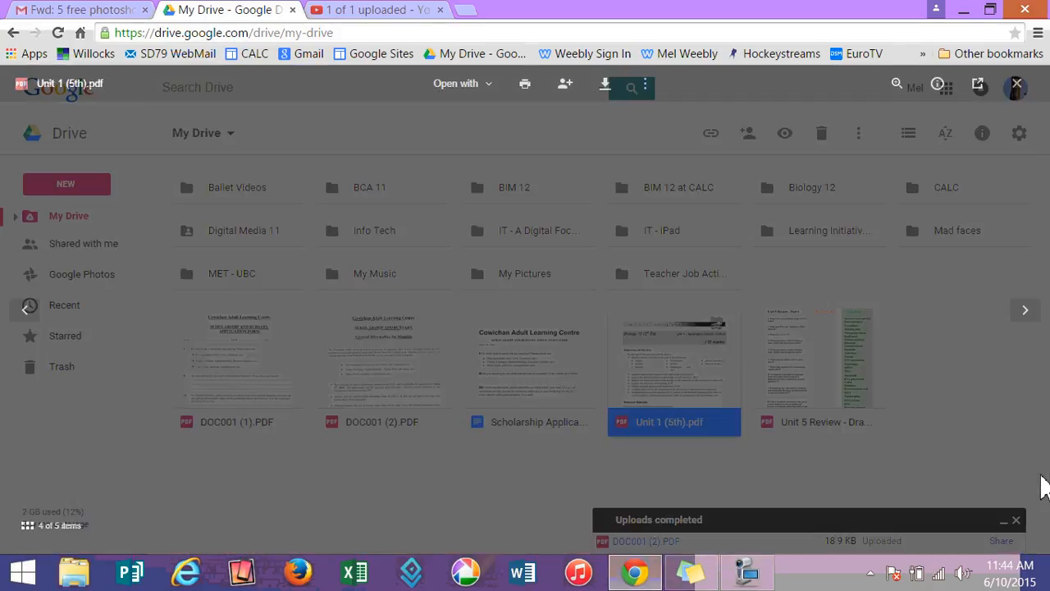
pyautogui.press('Escape')
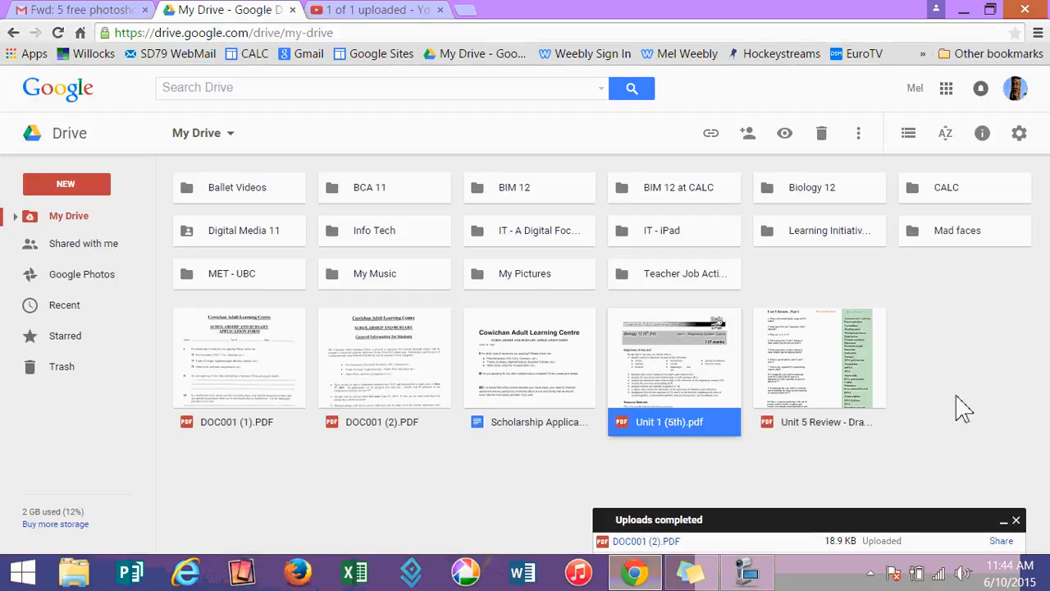
# - Open Unit 1 (5th).pdf with Google Docs to convert it into an editable document
pyautogui.rightClick(680, 393)
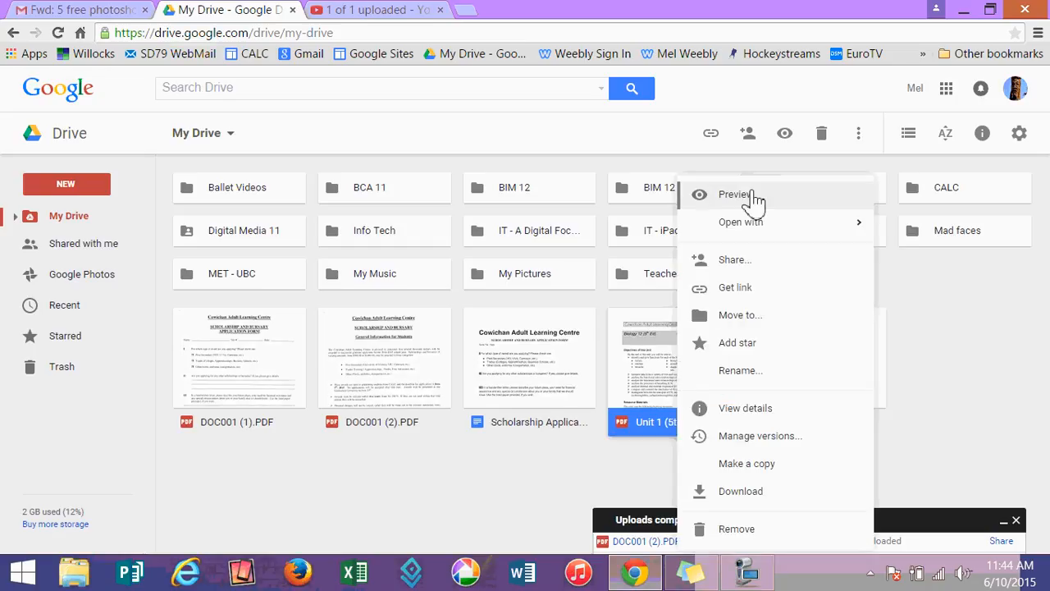
pyautogui.moveTo(760, 233)
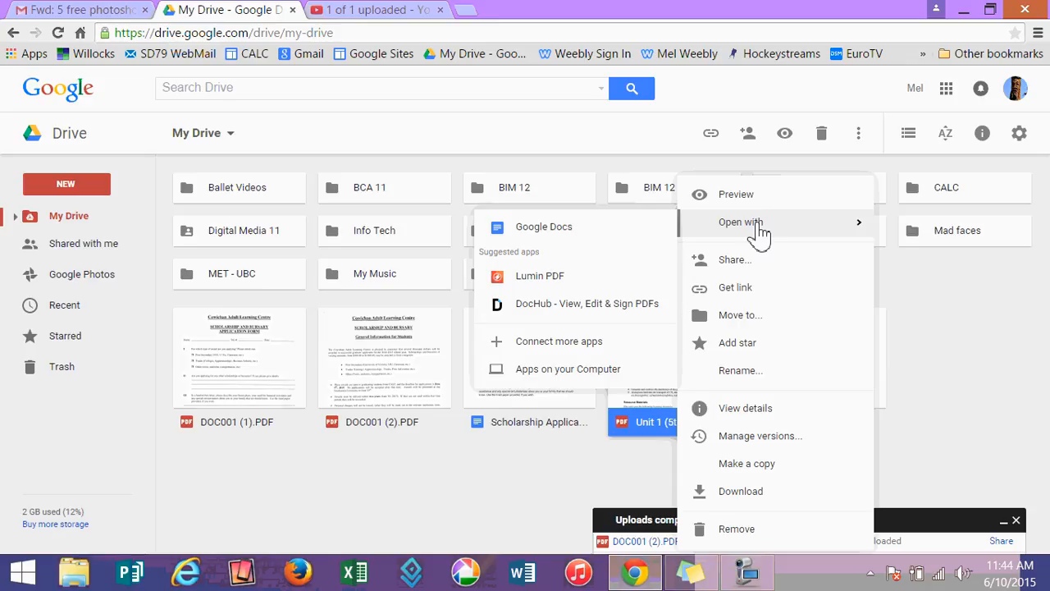
pyautogui.click(607, 230)
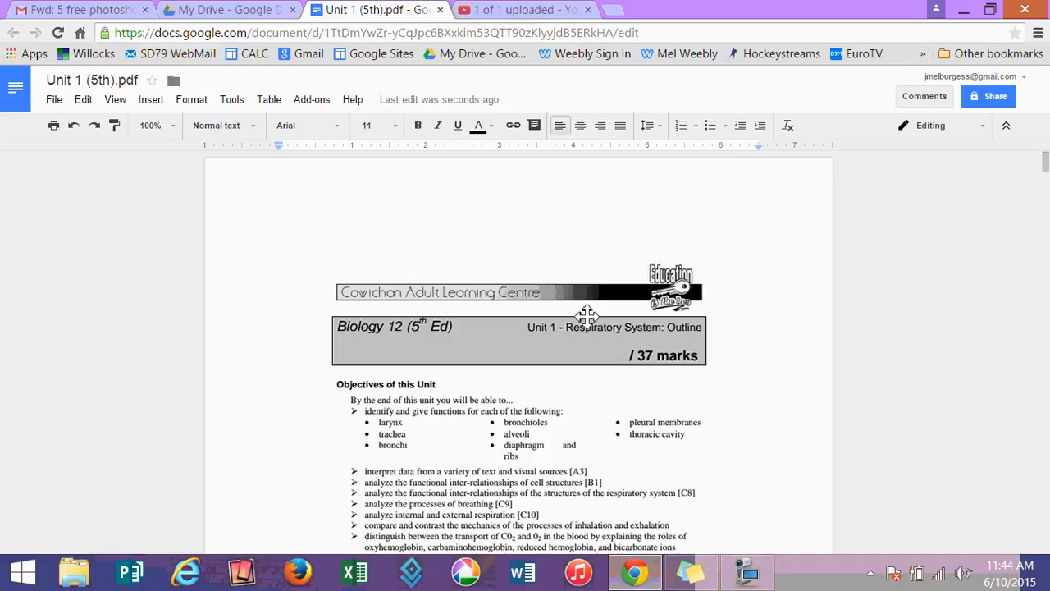
# - Compare the first page's image with the converted text below it, including the bulleted list of respiratory structures
pyautogui.click(551, 328)
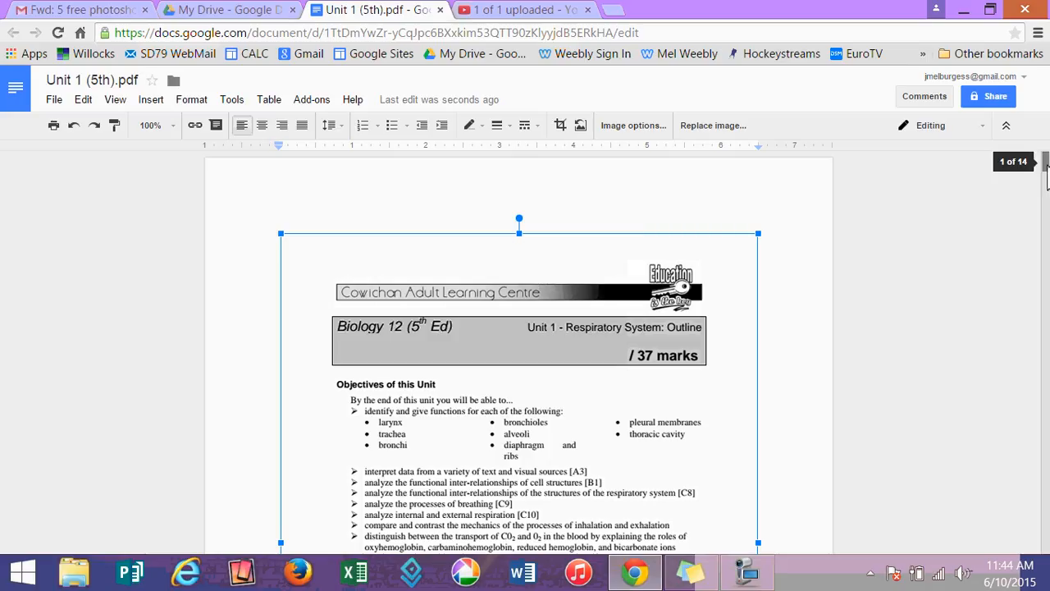
pyautogui.moveTo(1047, 181); pyautogui.dragTo(1047, 187)
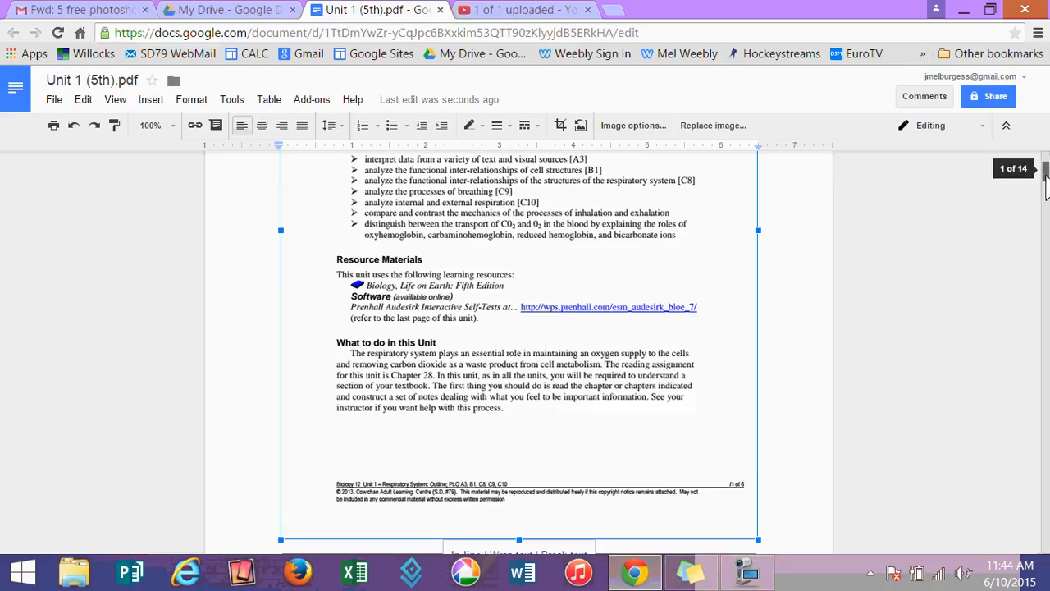
pyautogui.moveTo(1047, 187); pyautogui.dragTo(1047, 196)
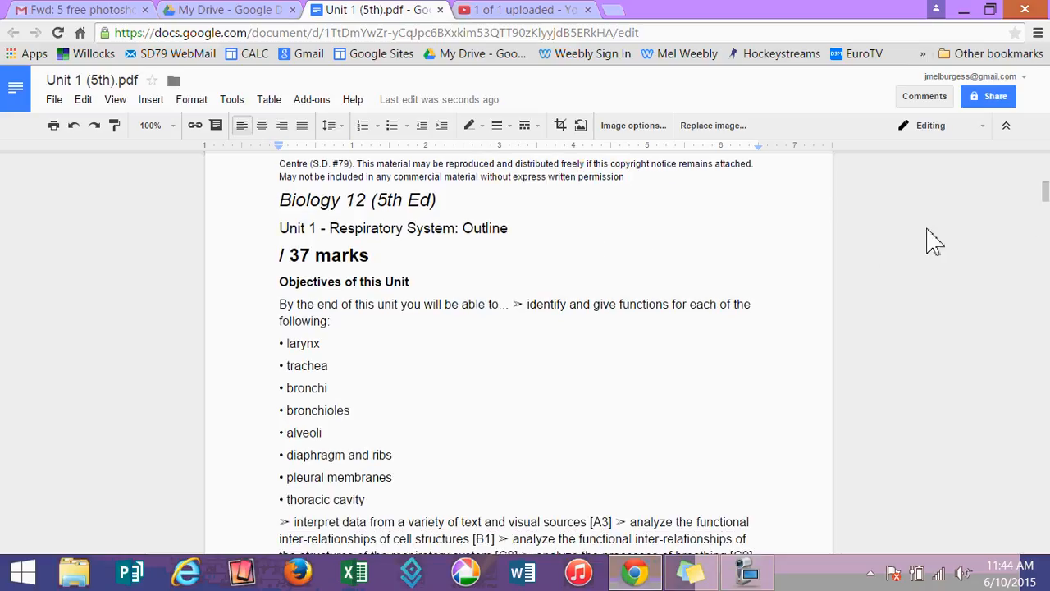
pyautogui.moveTo(1046, 202); pyautogui.dragTo(1048, 164)
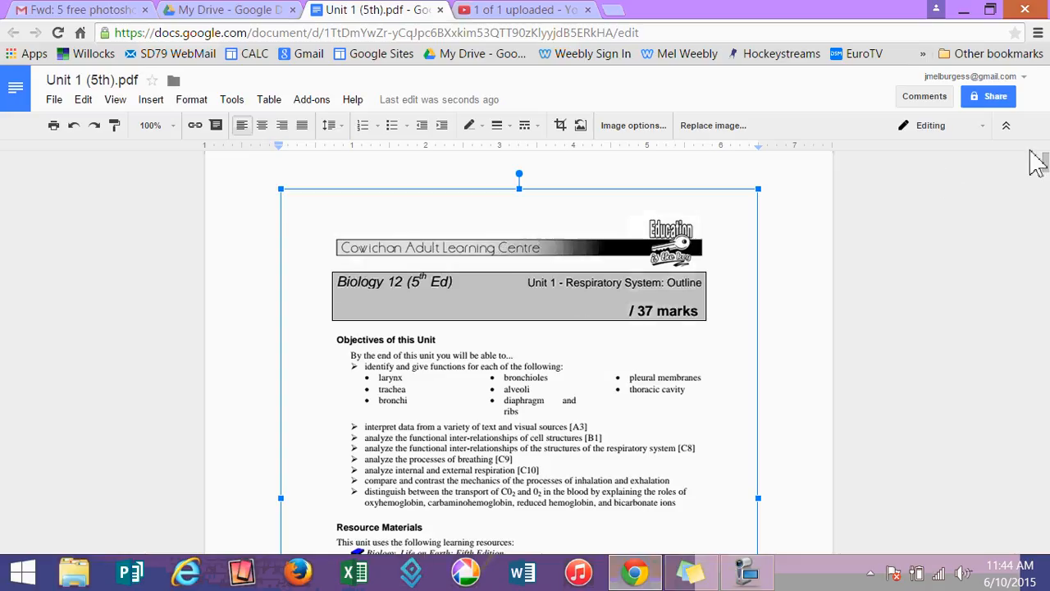
pyautogui.moveTo(1044, 162); pyautogui.dragTo(1047, 200)
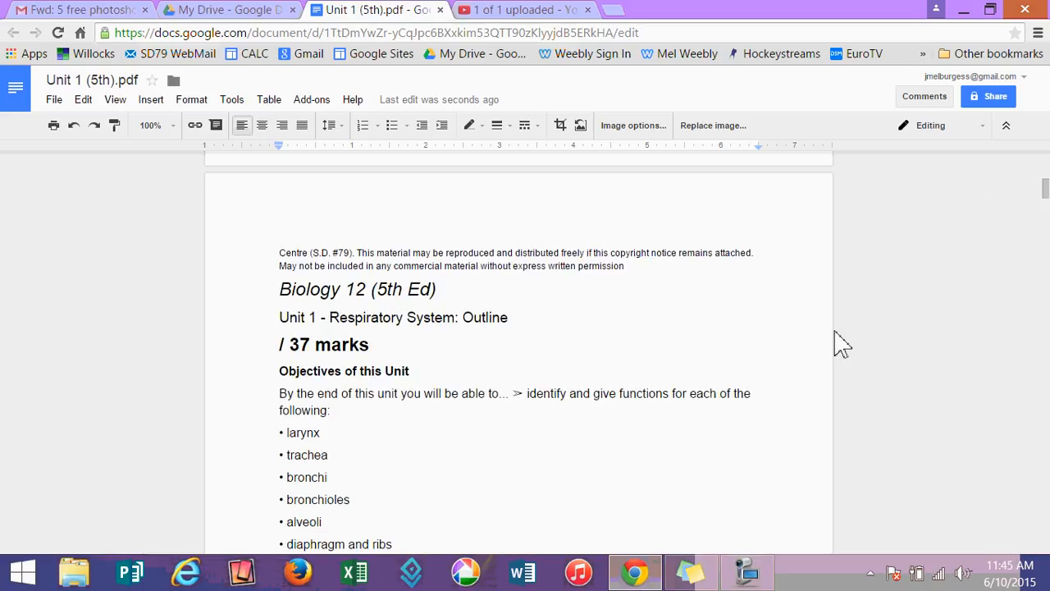
pyautogui.moveTo(1046, 206); pyautogui.dragTo(1046, 202)
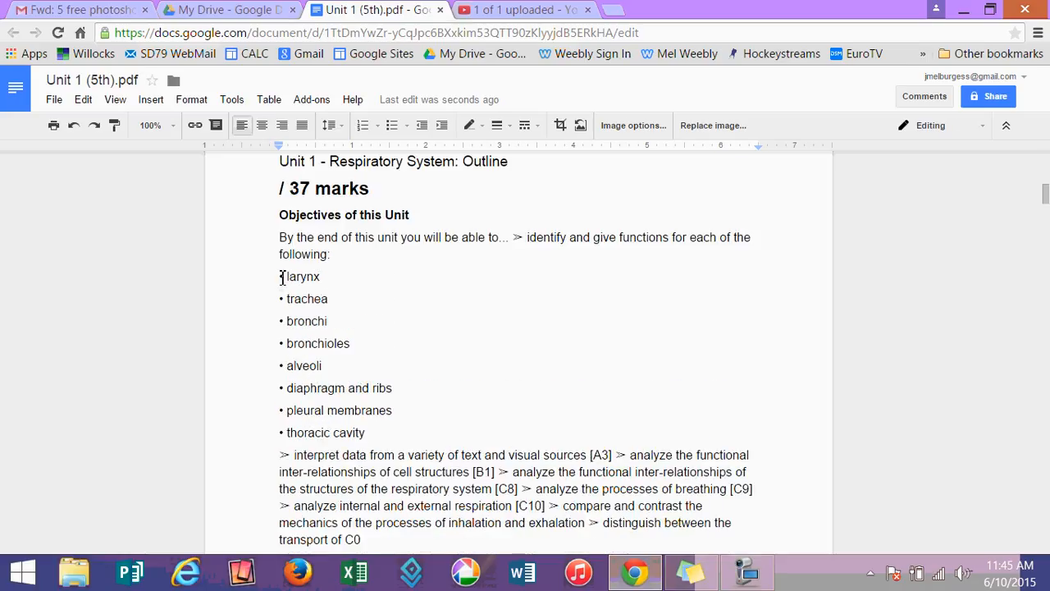
pyautogui.moveTo(281, 276); pyautogui.dragTo(378, 433)
pyautogui.click(560, 366)
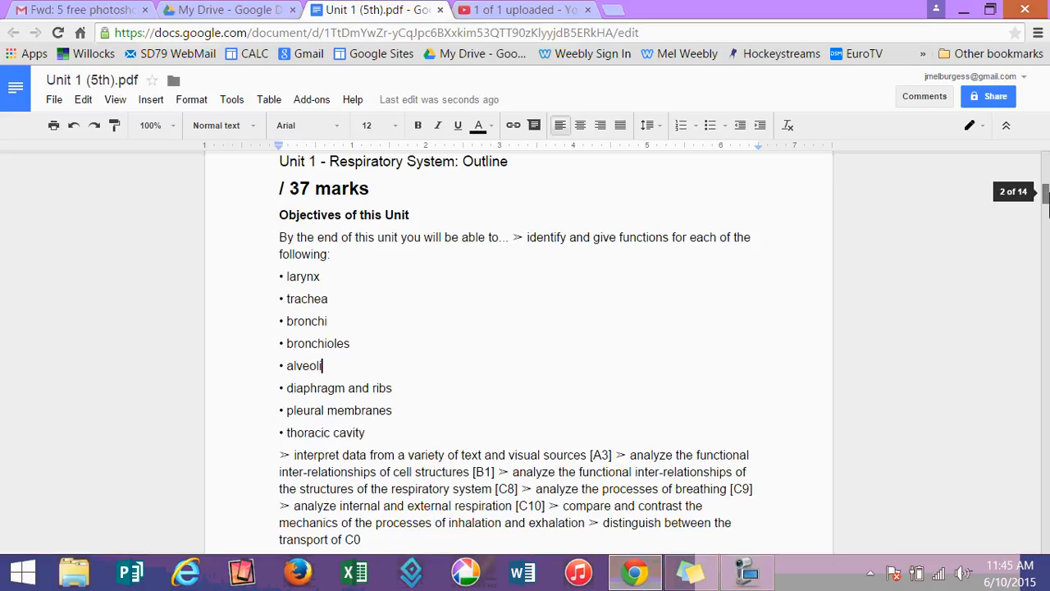
# - Rejoin the broken lines after "transport of C0" so both subscript 2s and "in the blood by explaining" run on in one sentence
pyautogui.moveTo(1047, 197); pyautogui.dragTo(1046, 201)
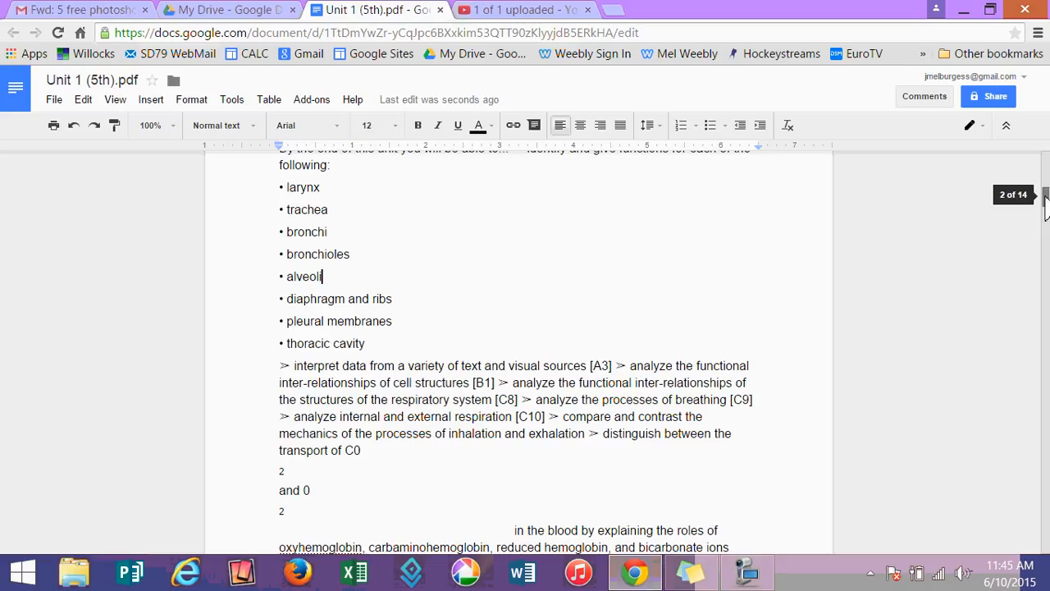
pyautogui.moveTo(1046, 207); pyautogui.dragTo(1046, 210)
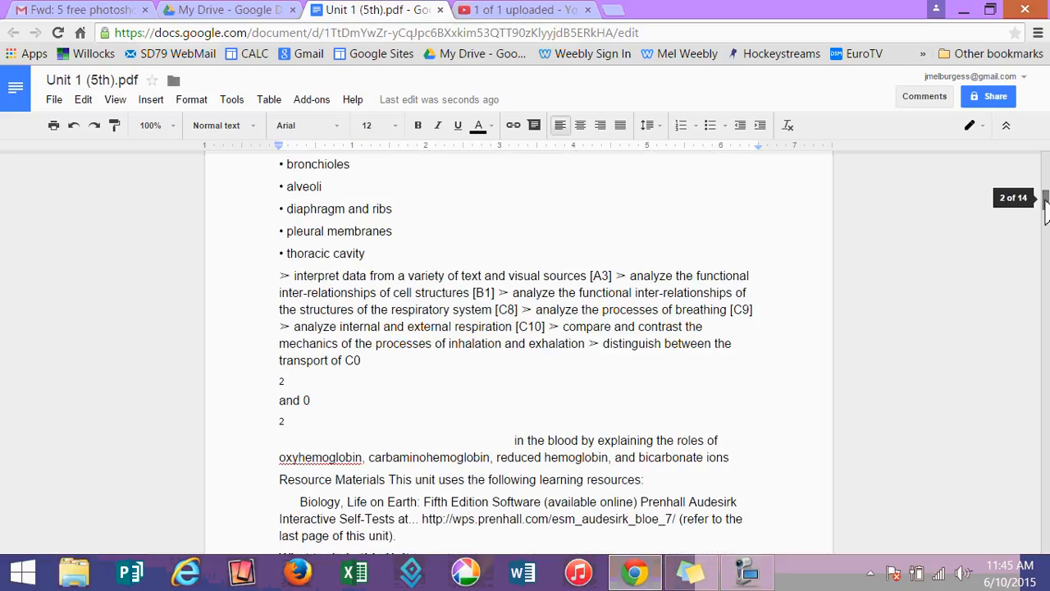
pyautogui.click(280, 383)
pyautogui.press('BackSpace')
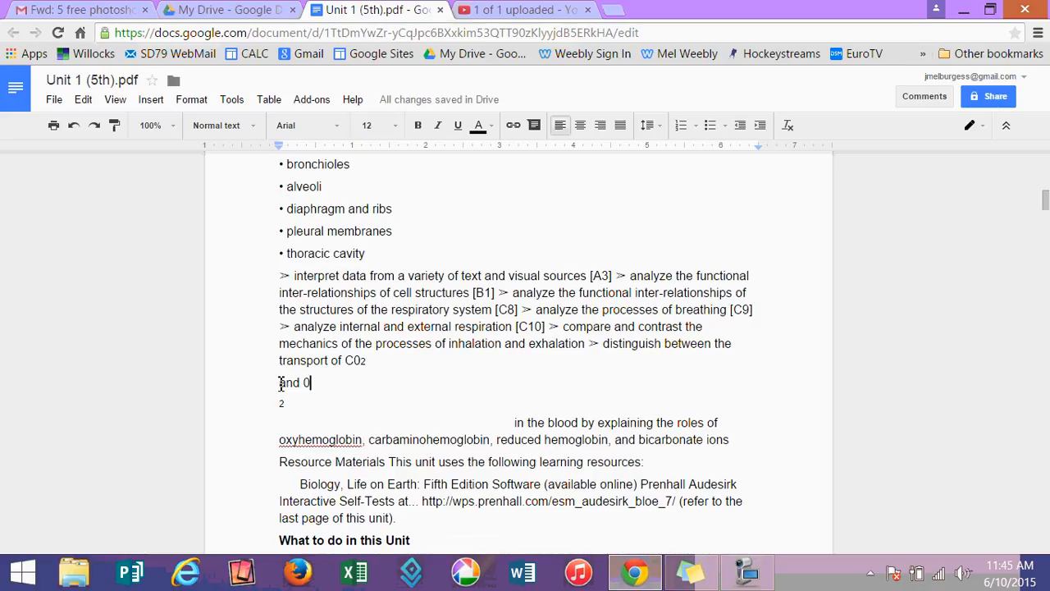
pyautogui.press('Delete')
pyautogui.press('Up')
pyautogui.press('Up')
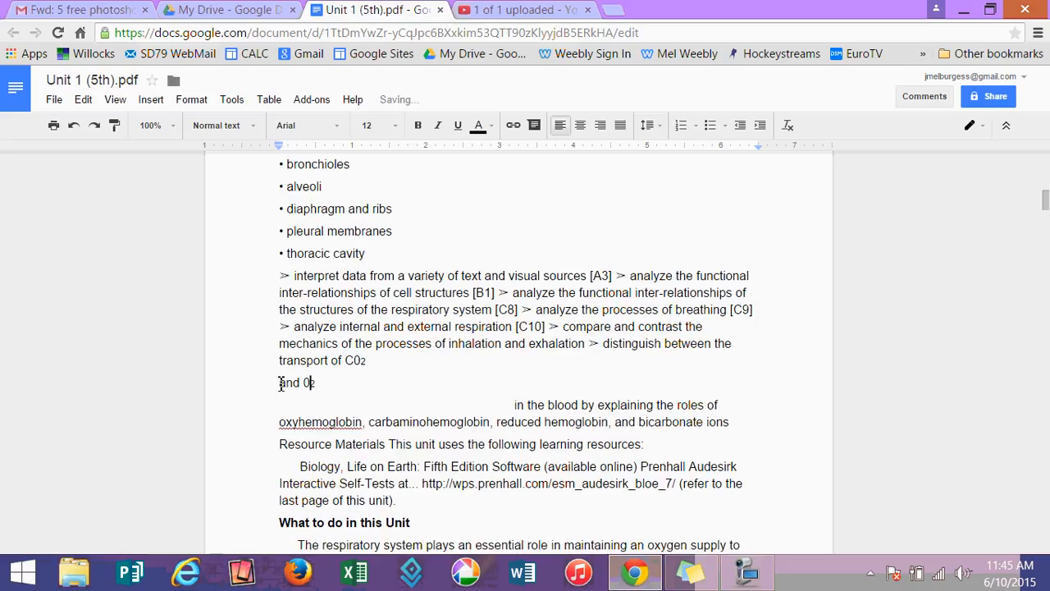
pyautogui.press('Delete')
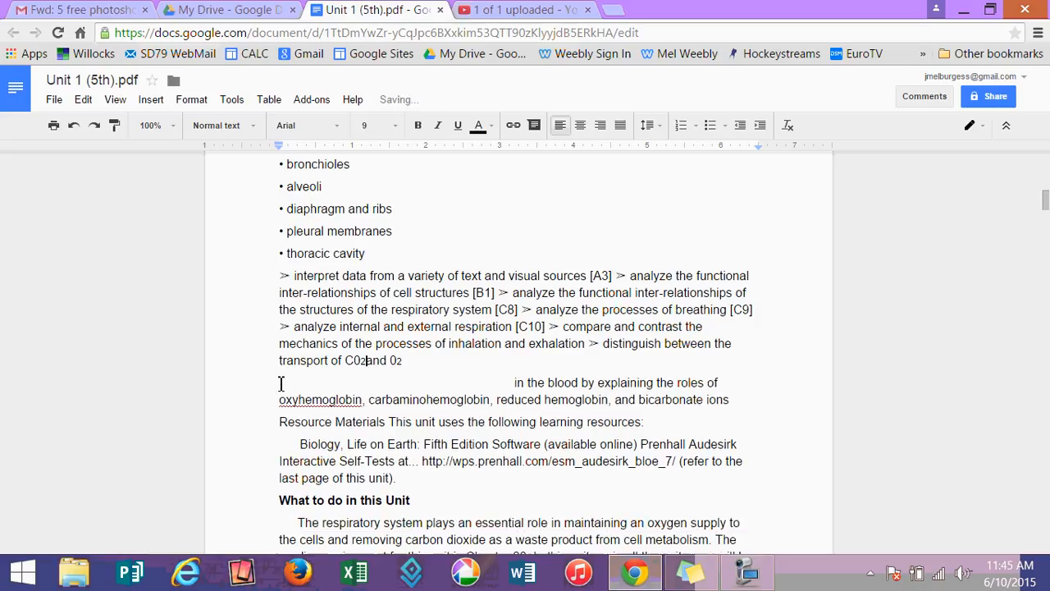
pyautogui.press('End')
pyautogui.press('Delete')
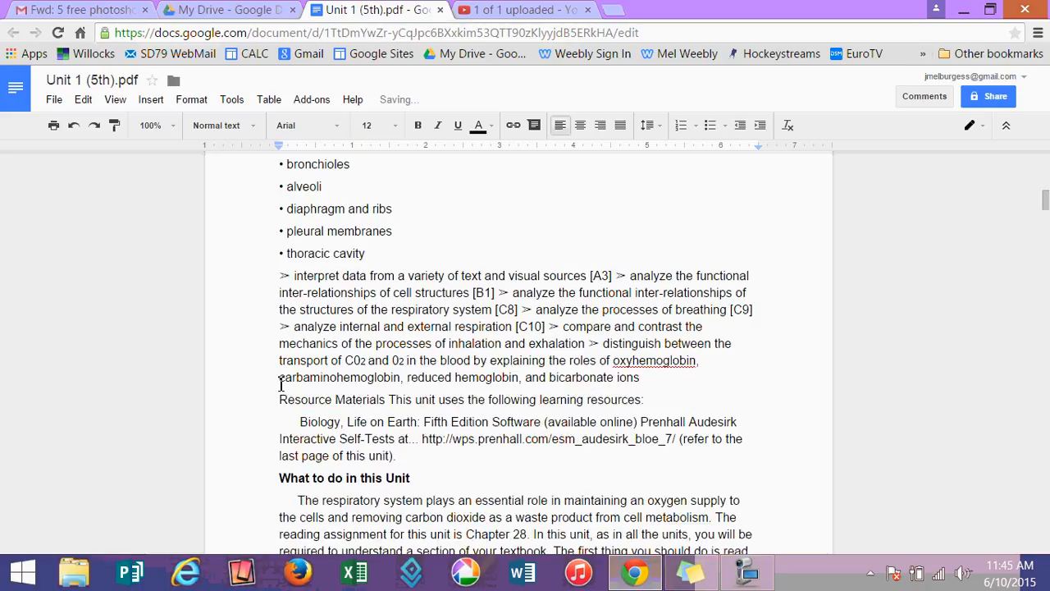
# - Examine the Study Questions page image and the converted text that follows it
pyautogui.press('Down')
pyautogui.press('Down')
pyautogui.press('Down')
pyautogui.press('Down')
pyautogui.press('Down')
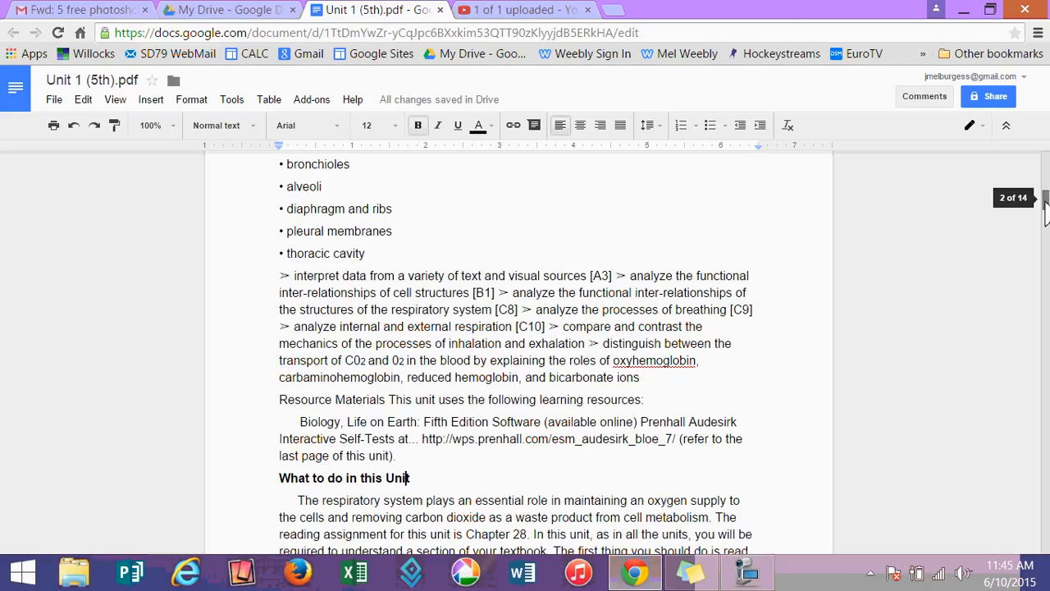
pyautogui.moveTo(1047, 207); pyautogui.dragTo(1046, 254)
pyautogui.click(515, 394)
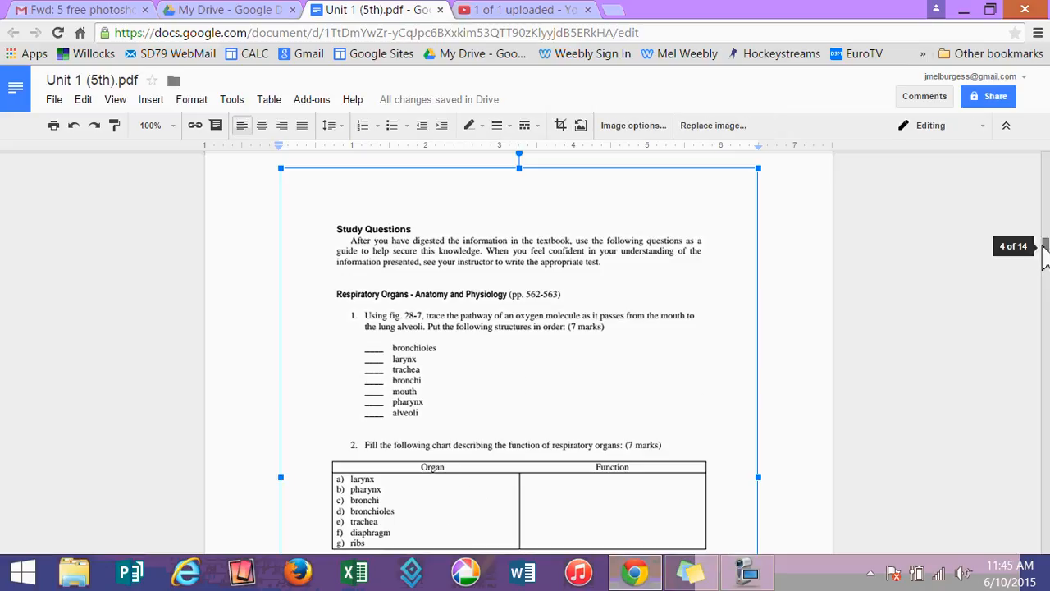
pyautogui.moveTo(1045, 259); pyautogui.dragTo(1047, 285)
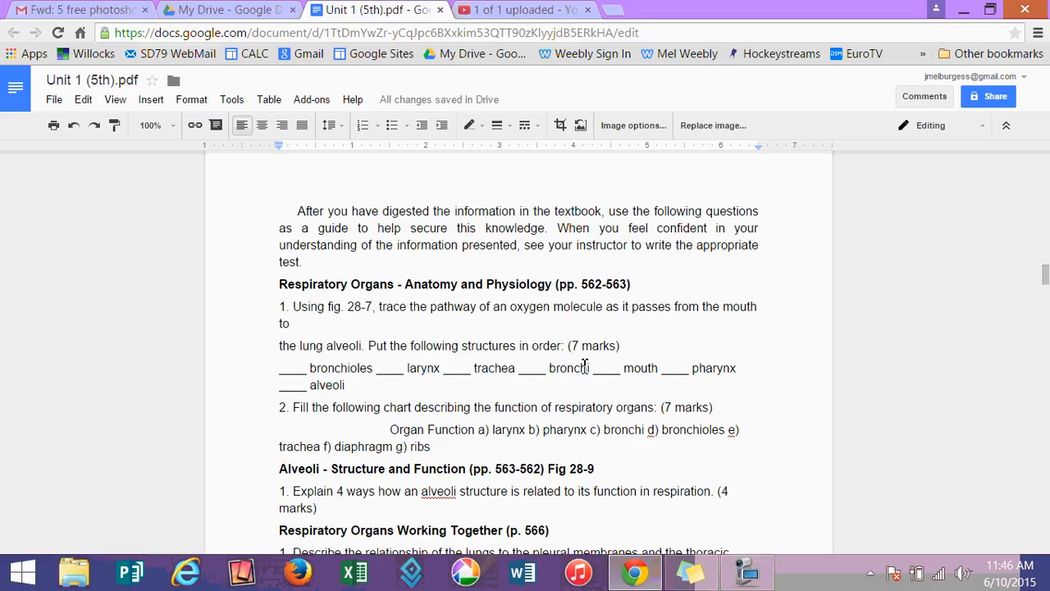
# - In question 1's structure list, break the line after bronchioles and after larynx, removing the extra space before larynx's blank
pyautogui.click(375, 369)
pyautogui.press('Return')
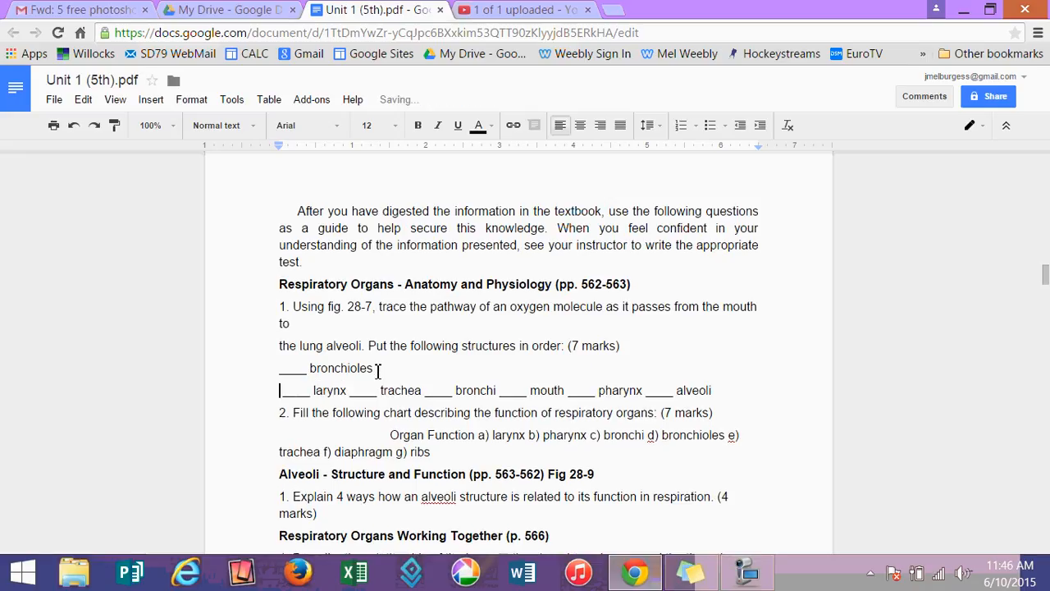
pyautogui.press('Delete')
pyautogui.press('Right')
pyautogui.press('Right')
pyautogui.press('Right')
pyautogui.press('Right')
pyautogui.press('Right')
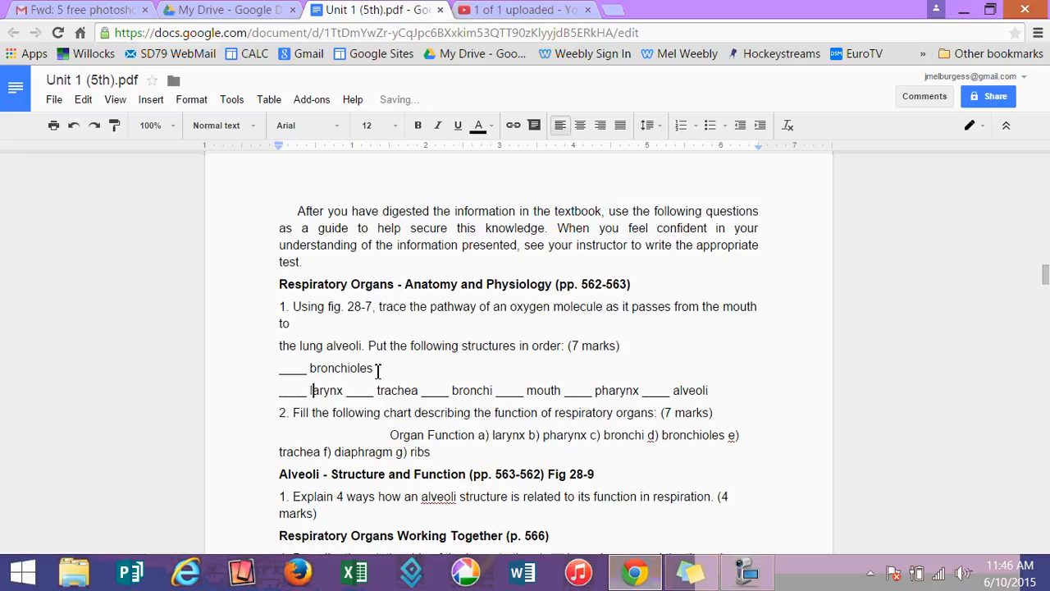
pyautogui.press('Return')
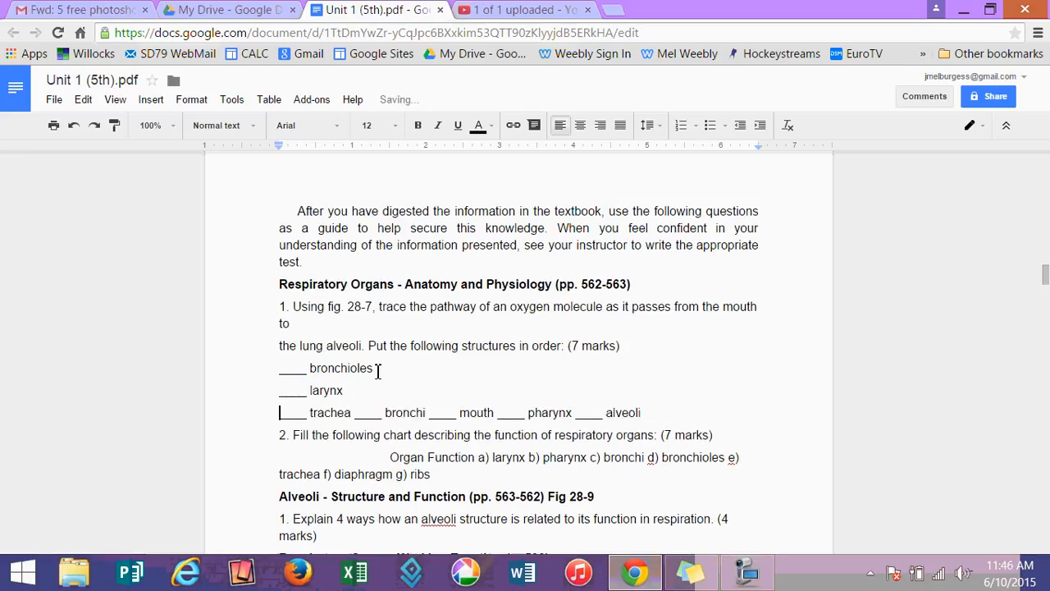
# - Put the remaining question 1 items bronchi, mouth, pharynx and alveoli each on their own line with their answer blanks
pyautogui.press('Right')
pyautogui.press('Right')
pyautogui.press('Right')
pyautogui.press('Right')
pyautogui.press('Right')
pyautogui.press('Right')
pyautogui.press('Right')
pyautogui.press('Right')
pyautogui.press('Return')
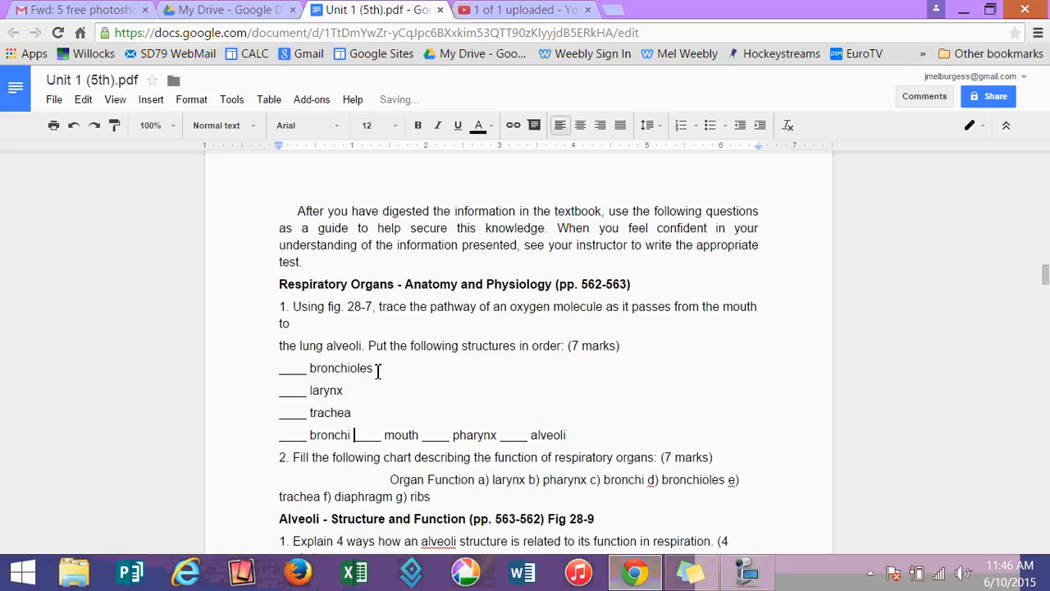
pyautogui.press('Return')
pyautogui.press('Return')
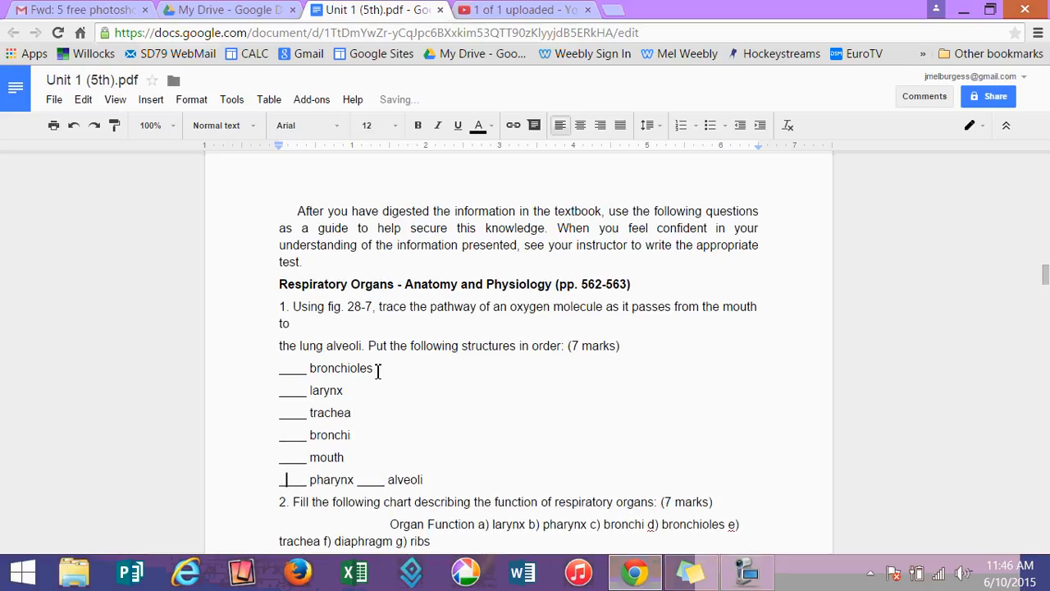
pyautogui.press('Return')
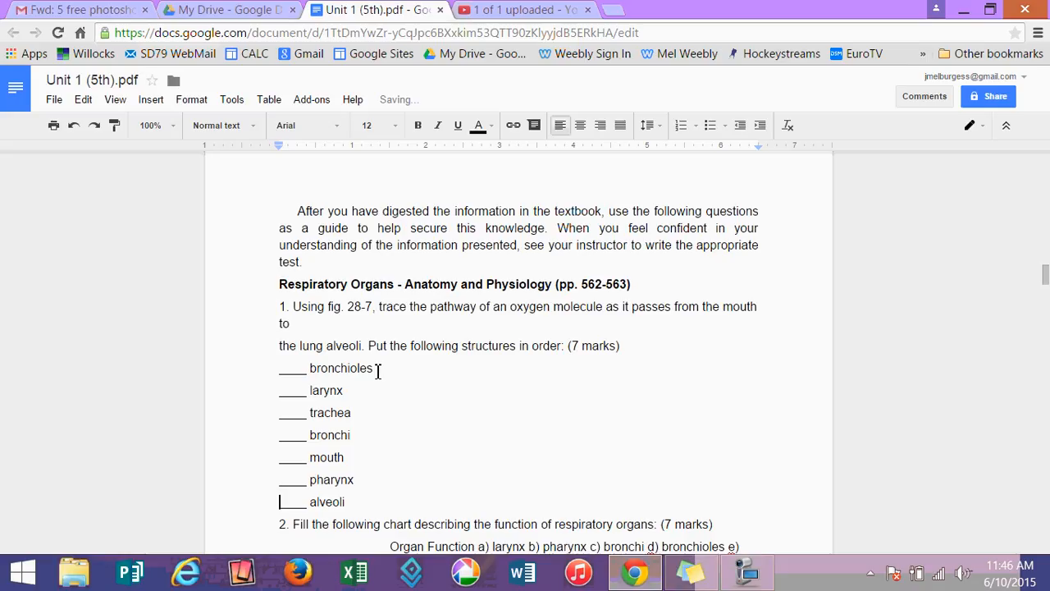
# - Compare question 2's converted Organ and Function chart text with the original table in the page image above
pyautogui.scroll(-3, 1039, 270)
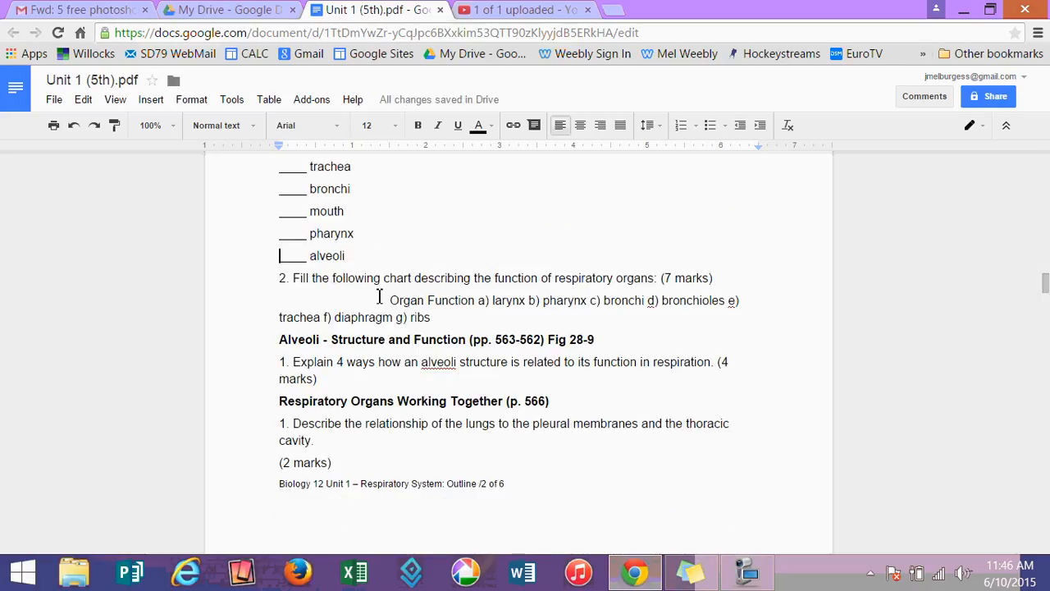
pyautogui.moveTo(322, 281); pyautogui.dragTo(590, 280)
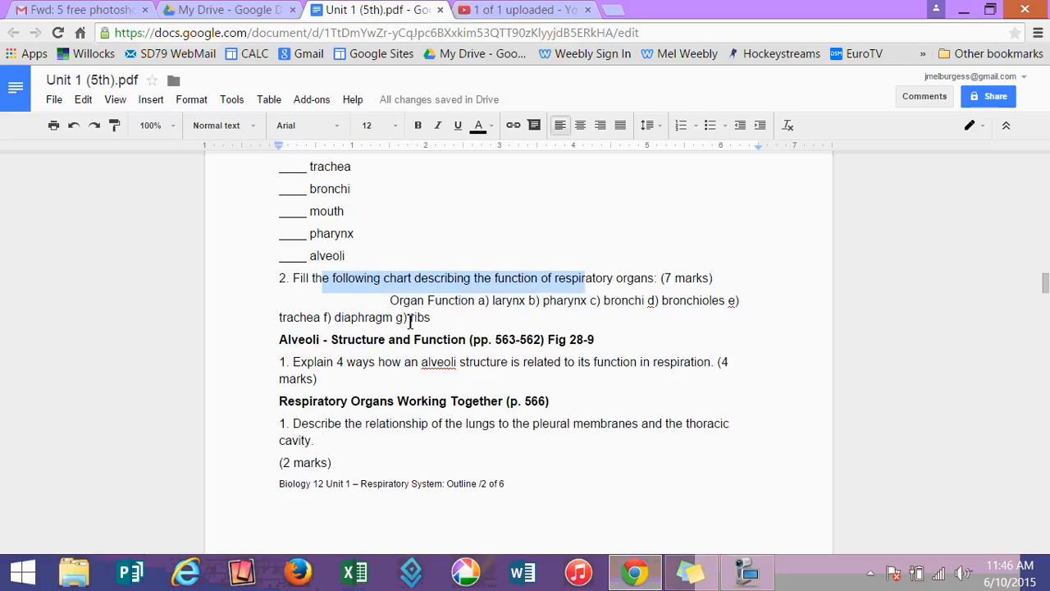
pyautogui.moveTo(1043, 287); pyautogui.dragTo(1045, 257)
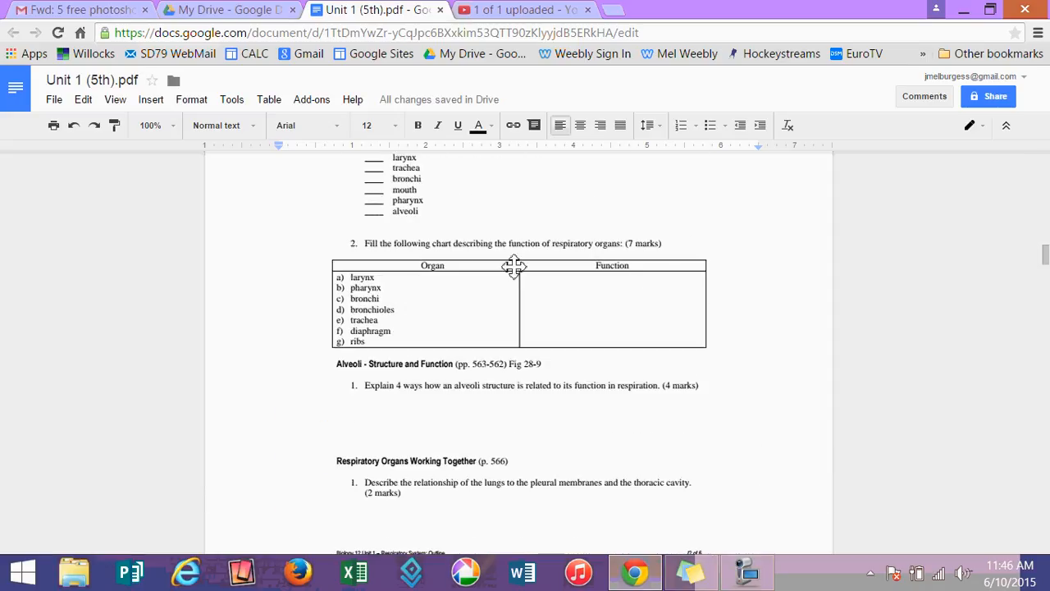
# - Remove the indent before question 2's Organ Function text and insert a table of two columns and five rows above it
pyautogui.click(432, 294)
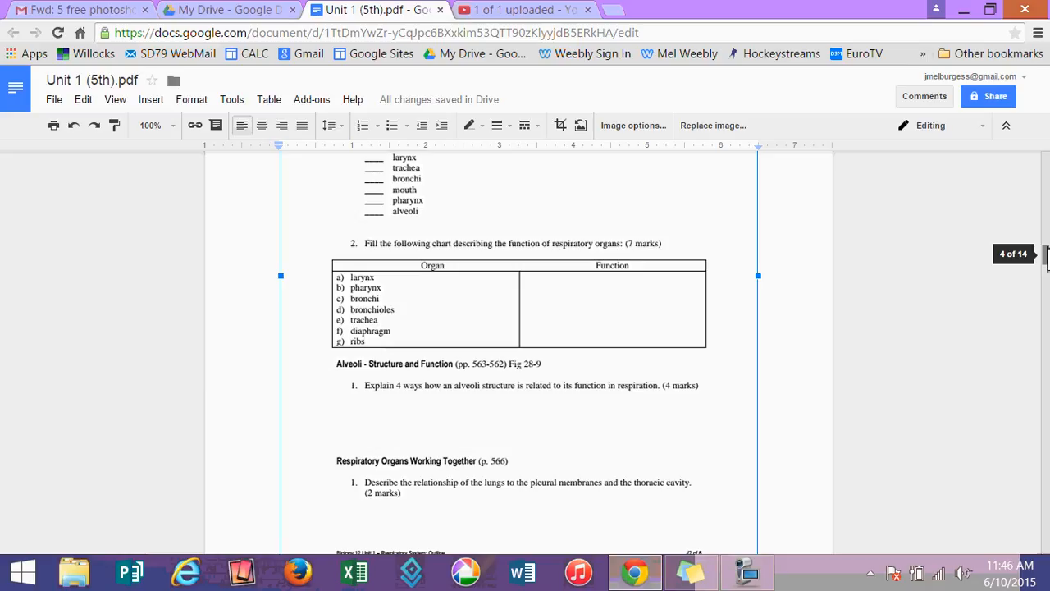
pyautogui.moveTo(1048, 256); pyautogui.dragTo(1048, 283)
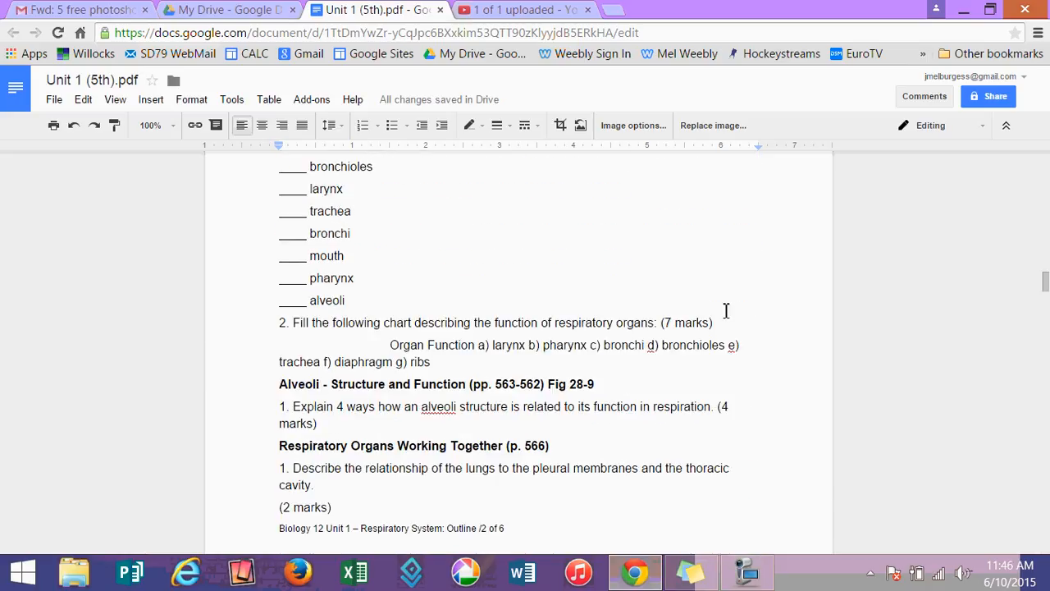
pyautogui.click(393, 347)
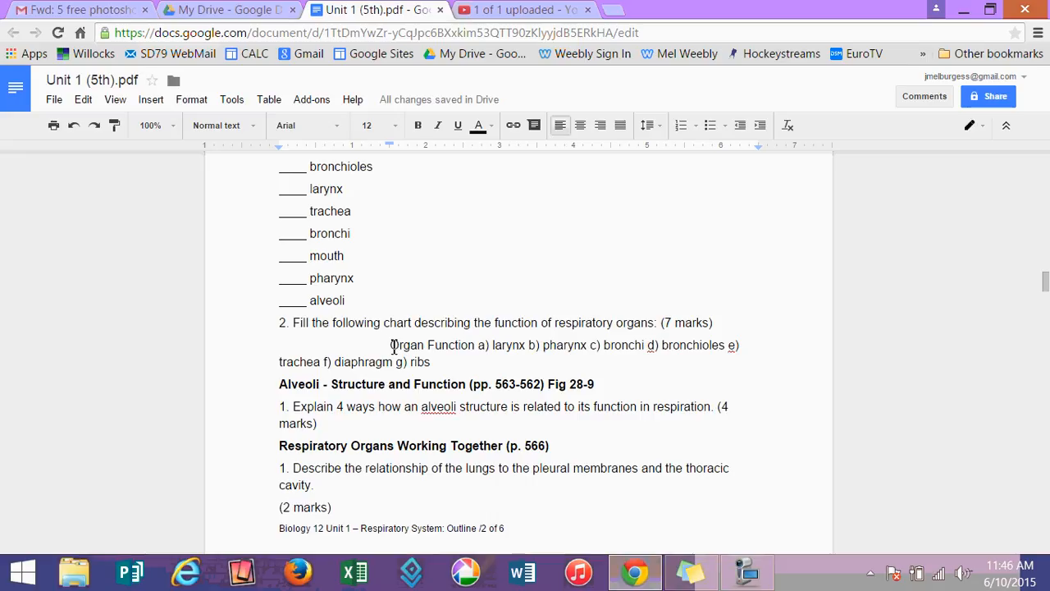
pyautogui.press('BackSpace')
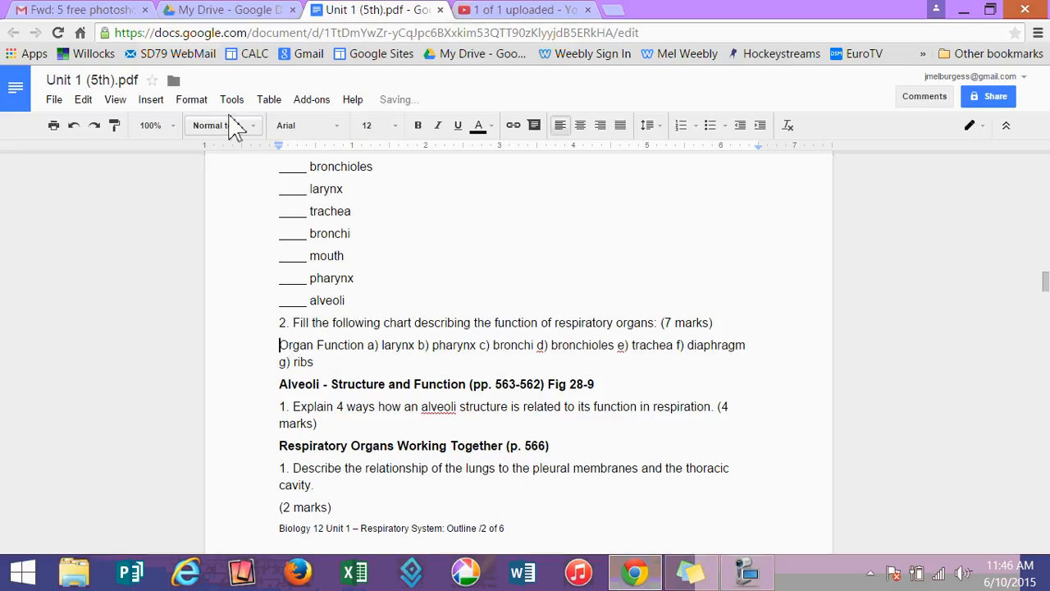
pyautogui.click(269, 99)
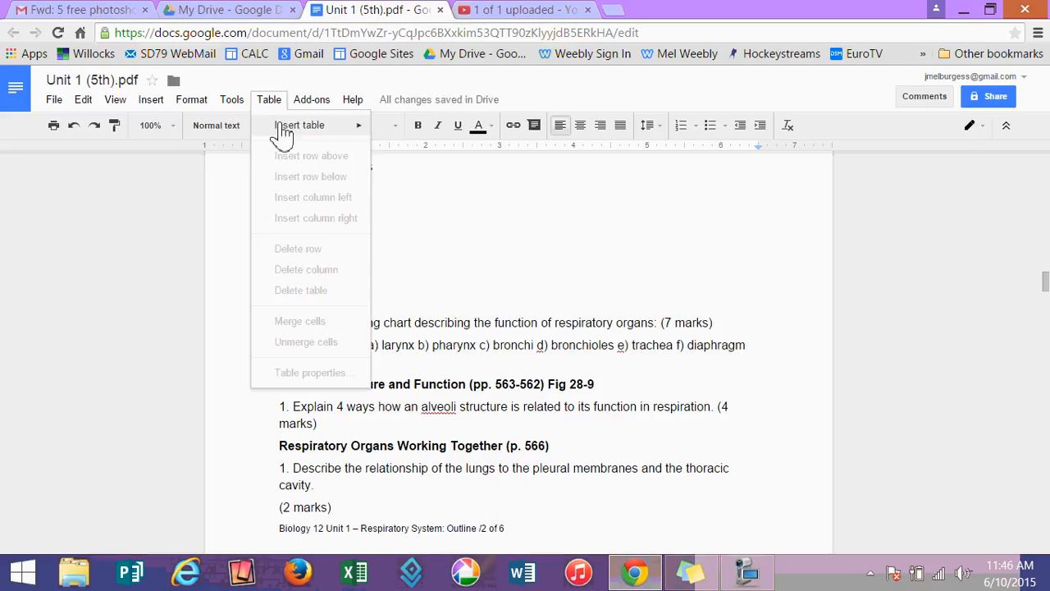
pyautogui.moveTo(284, 128)
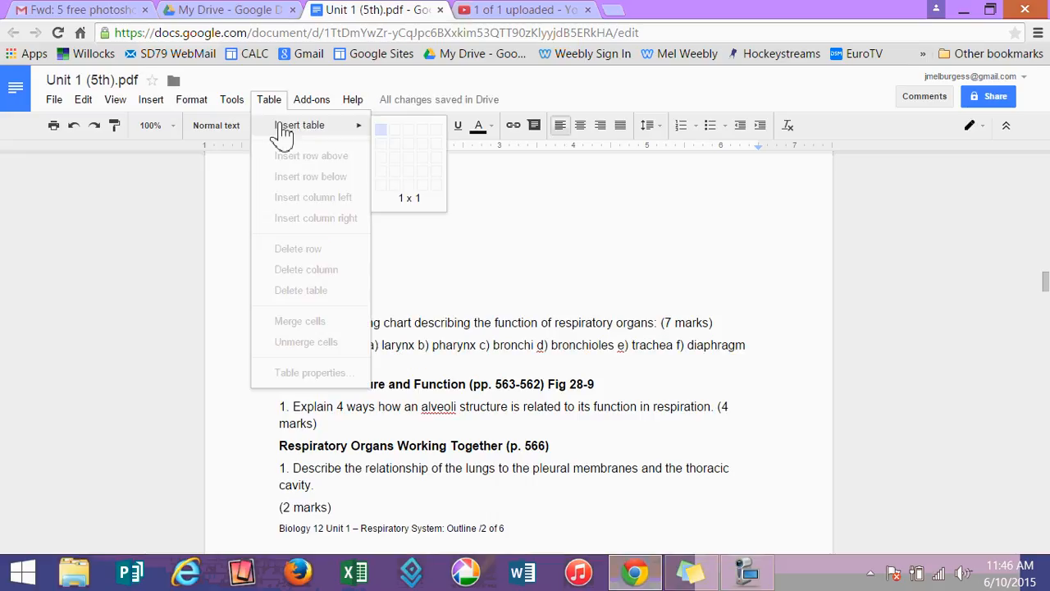
pyautogui.click(399, 186)
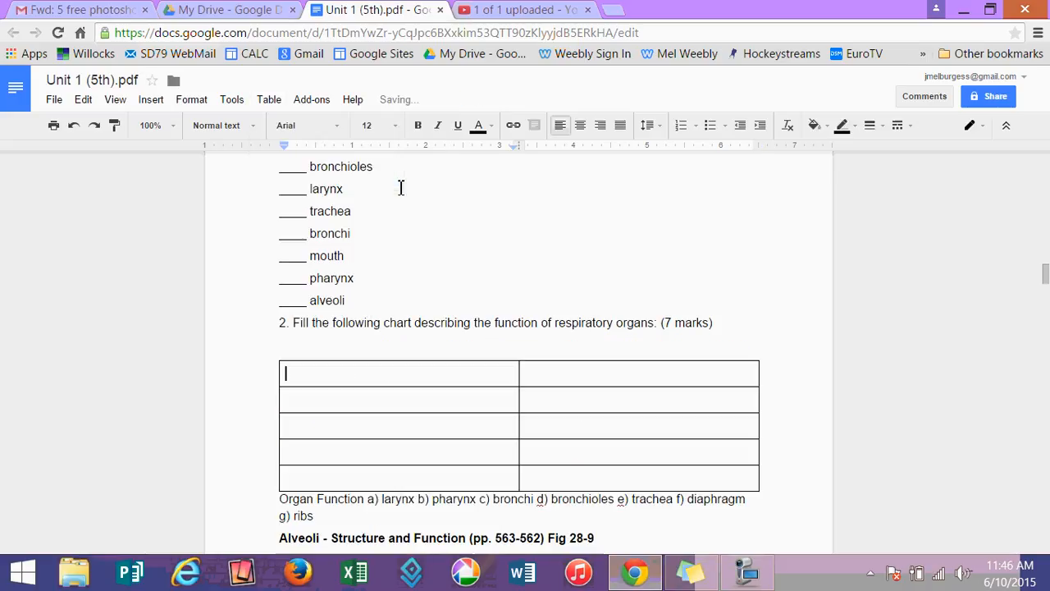
# - Move a) larynx, b) pharynx, c) bronchi, d) bronchioles and e) trachea from the text below into successive rows of the table's first column
pyautogui.doubleClick(417, 501)
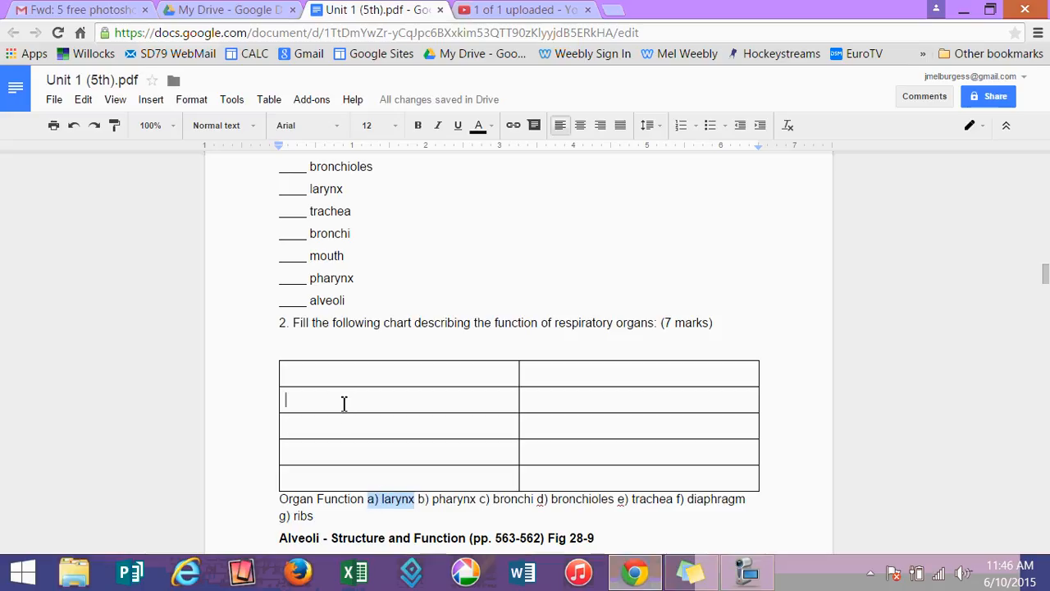
pyautogui.moveTo(338, 383); pyautogui.dragTo(338, 384)
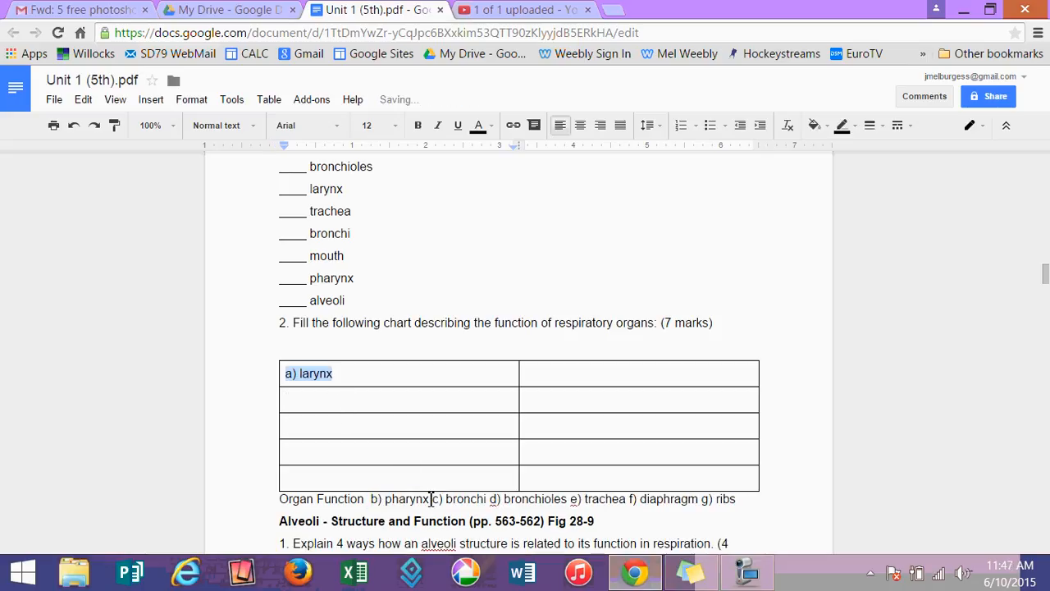
pyautogui.moveTo(431, 499); pyautogui.dragTo(338, 402)
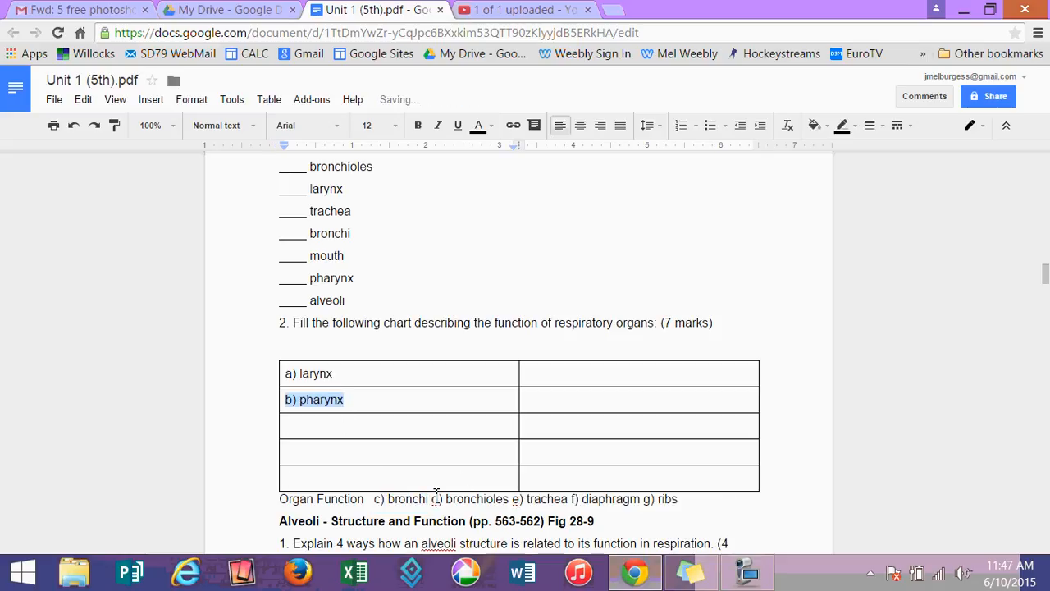
pyautogui.moveTo(431, 499); pyautogui.dragTo(383, 496)
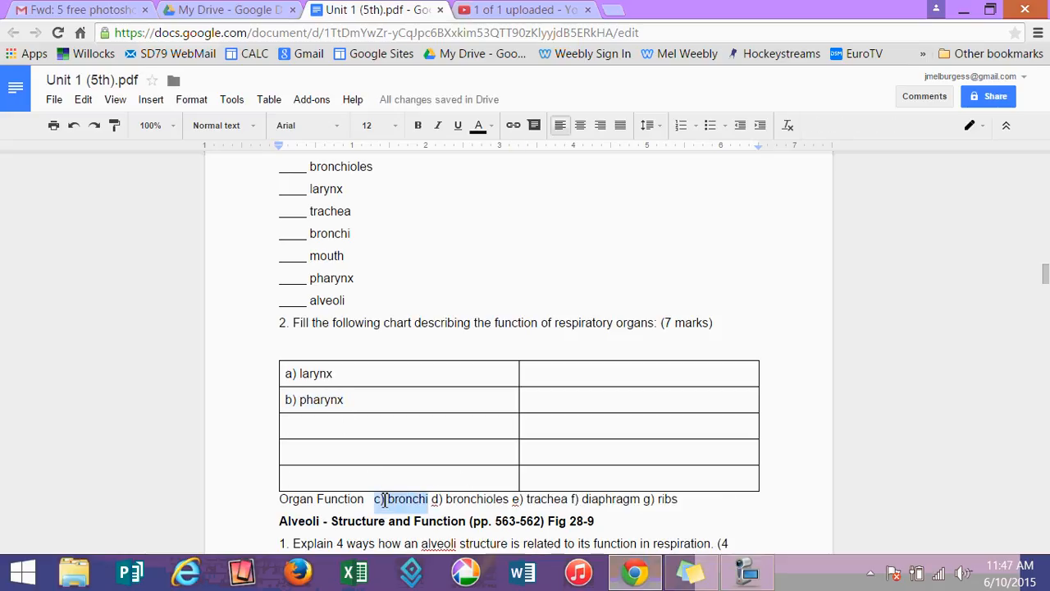
pyautogui.moveTo(347, 436); pyautogui.dragTo(344, 429)
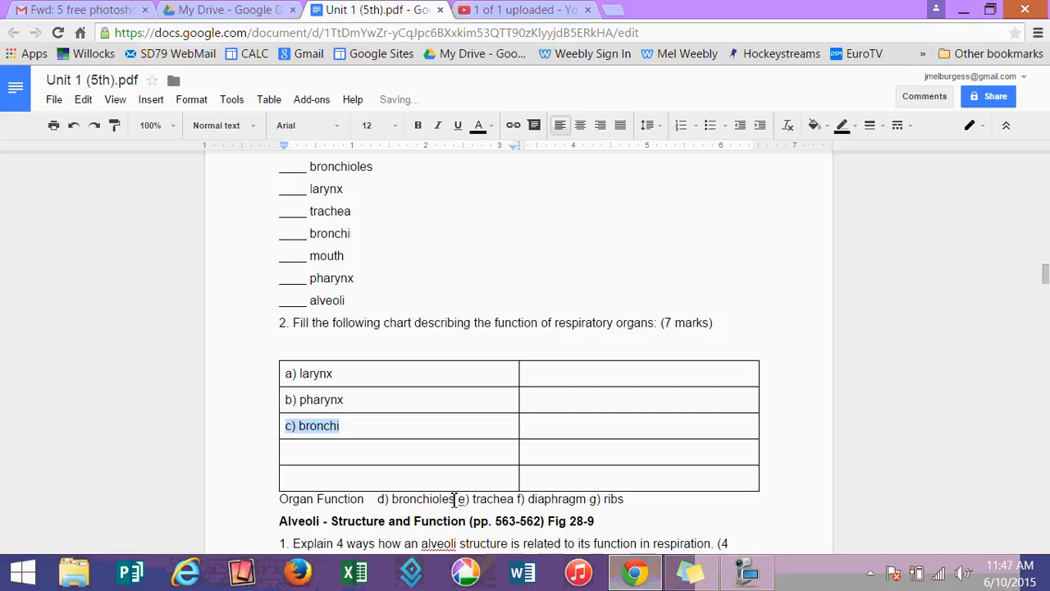
pyautogui.moveTo(457, 499); pyautogui.dragTo(362, 453)
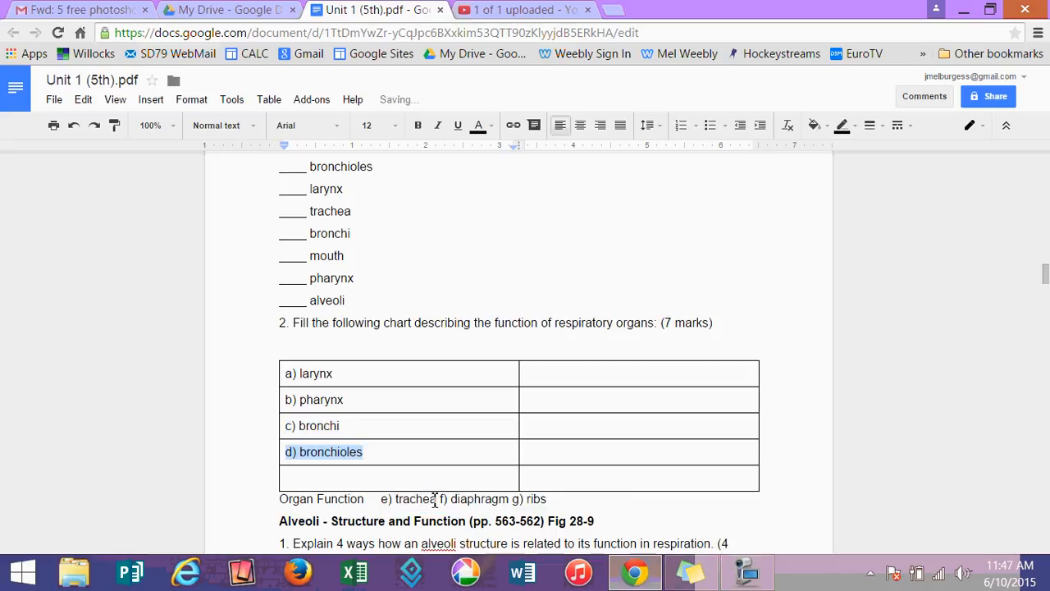
pyautogui.moveTo(438, 499); pyautogui.dragTo(373, 484)
# - Add two rows at the table's end and move f) diaphragm and g) ribs into their first-column cells
pyautogui.click(535, 481)
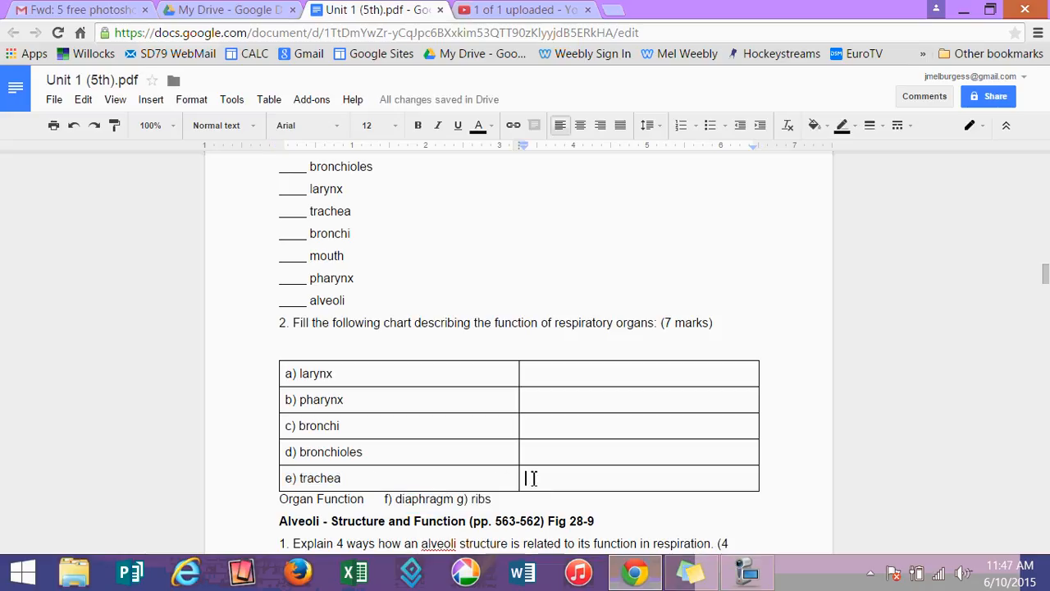
pyautogui.press('Tab')
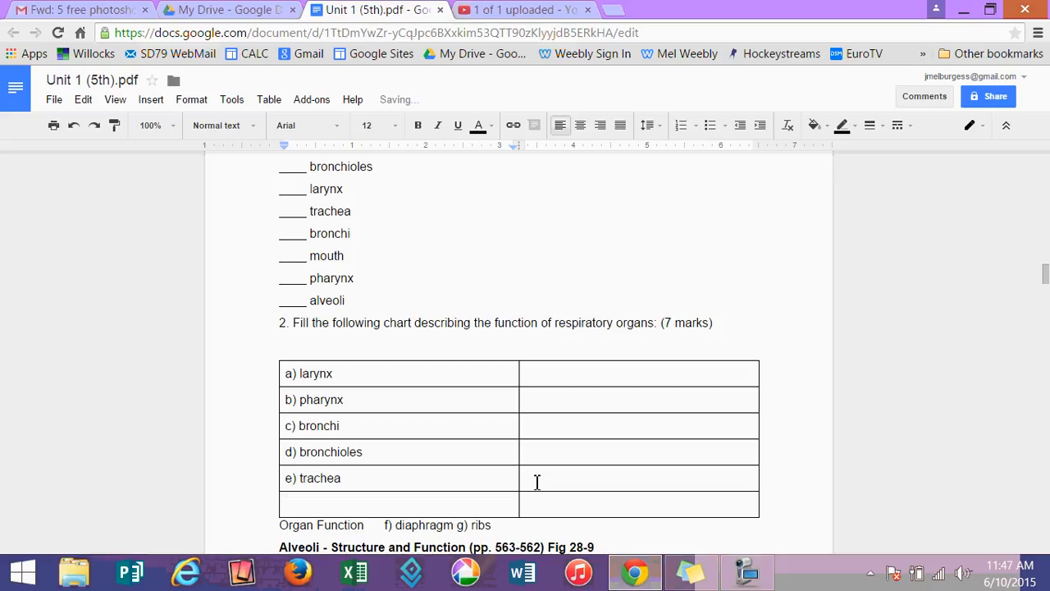
pyautogui.moveTo(455, 527); pyautogui.dragTo(386, 509)
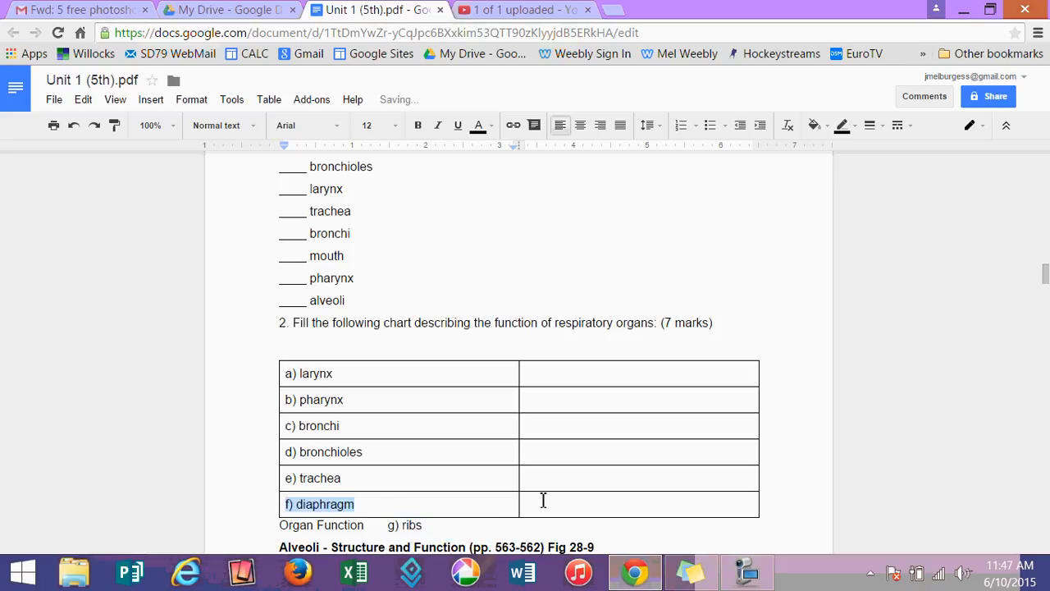
pyautogui.click(544, 509)
pyautogui.press('Tab')
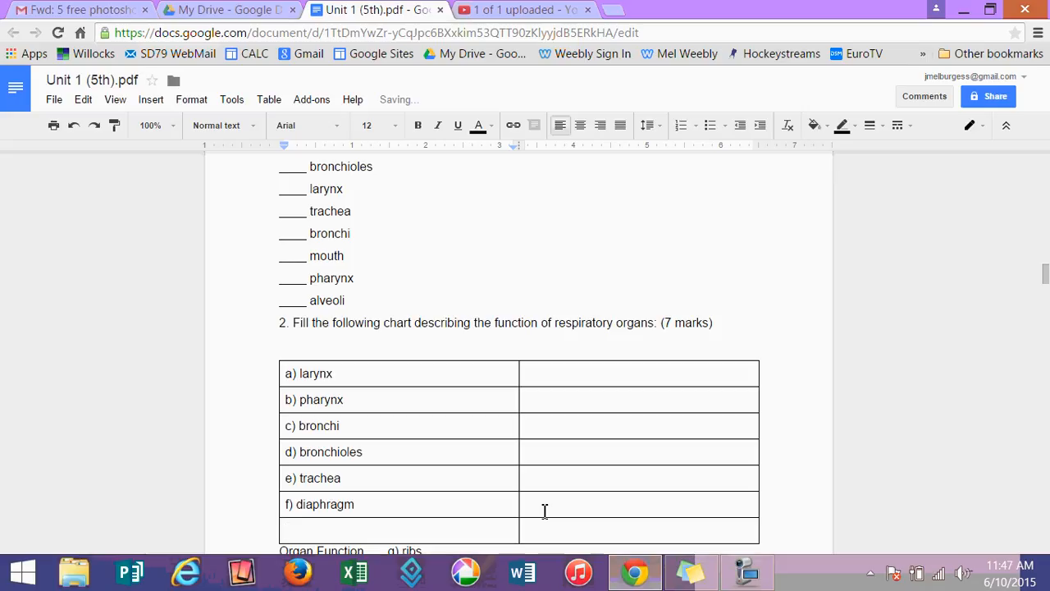
pyautogui.scroll(-1, 435, 547)
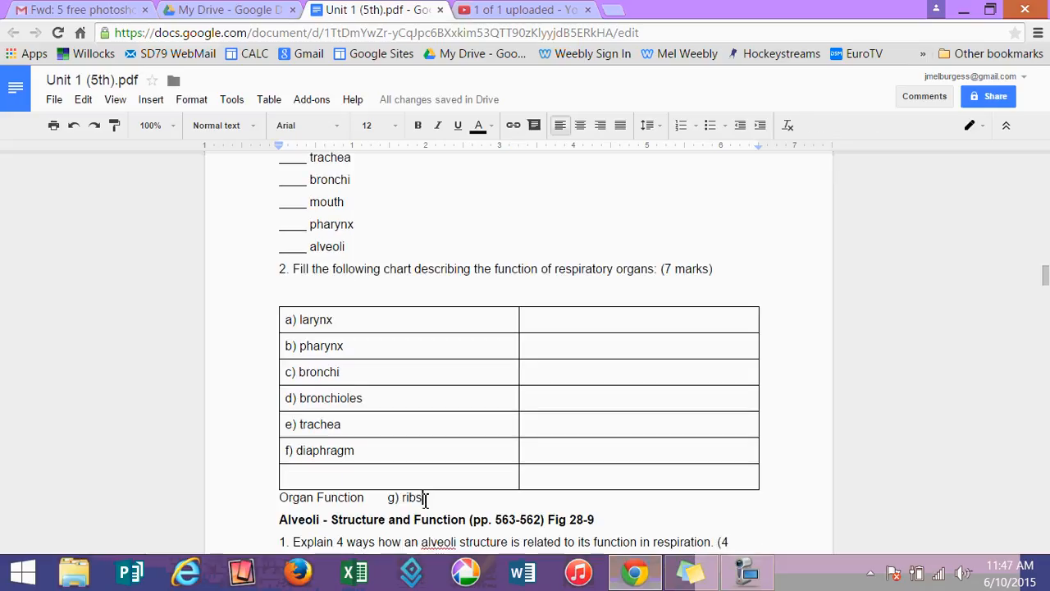
pyautogui.moveTo(425, 497); pyautogui.dragTo(288, 490)
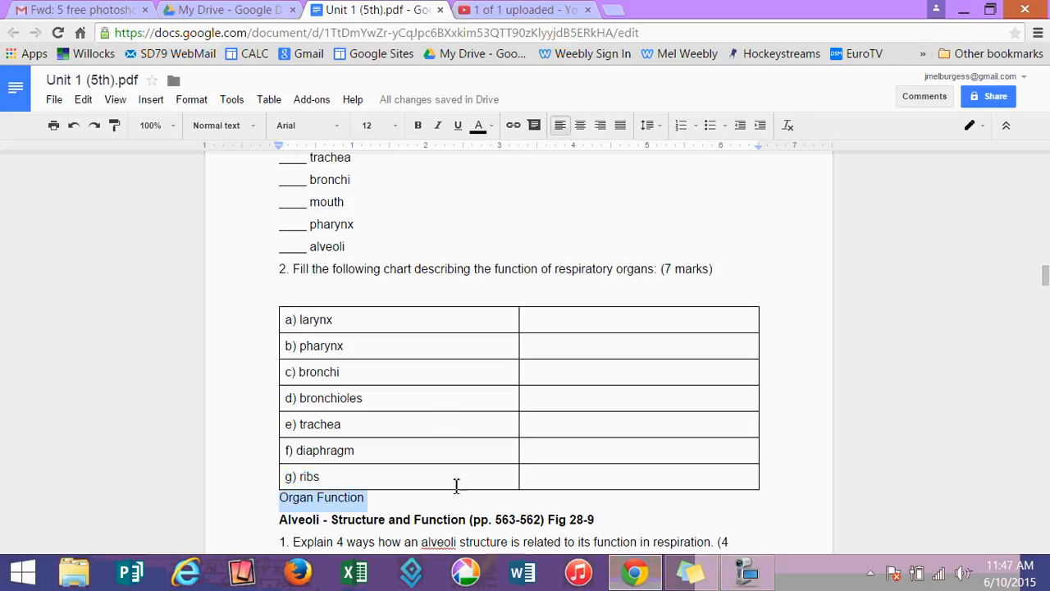
# - Narrow the table's first column to just fit the organ names, leaving the rest of the width for the second column
pyautogui.moveTo(522, 320); pyautogui.dragTo(378, 320)
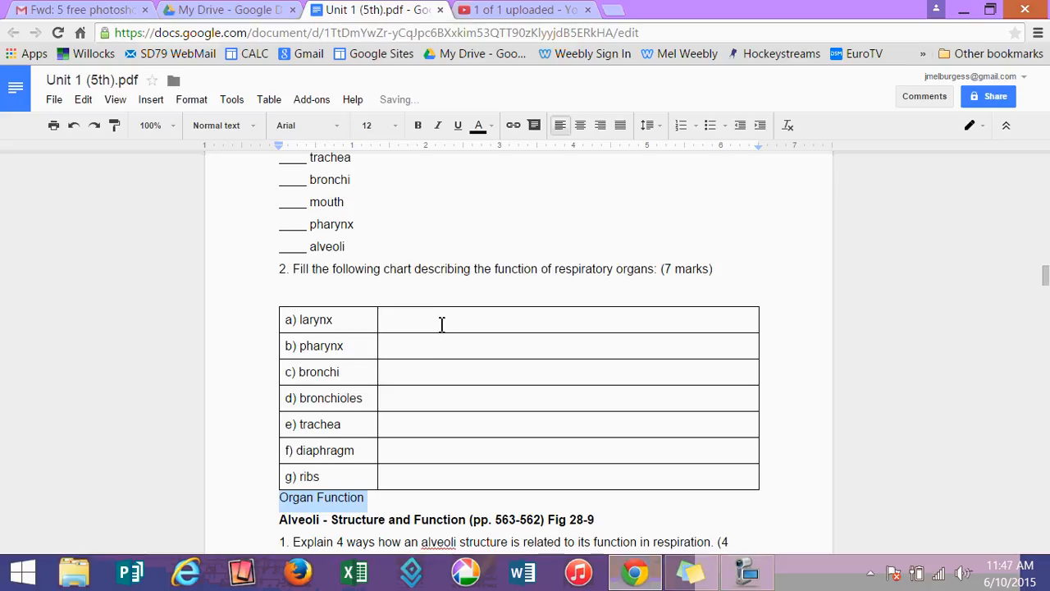
pyautogui.click(442, 325)
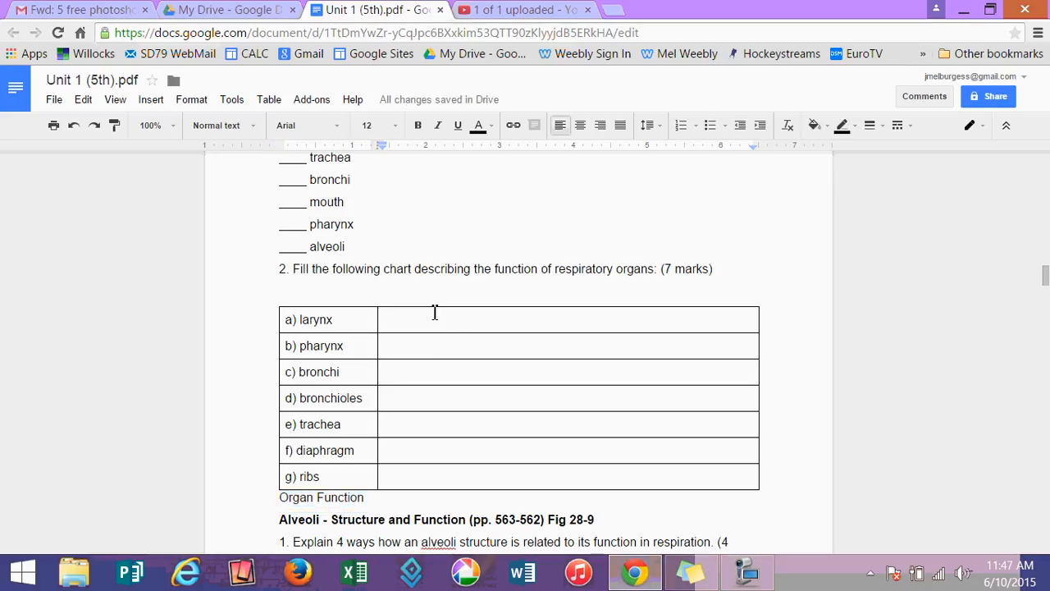
pyautogui.click(428, 298)
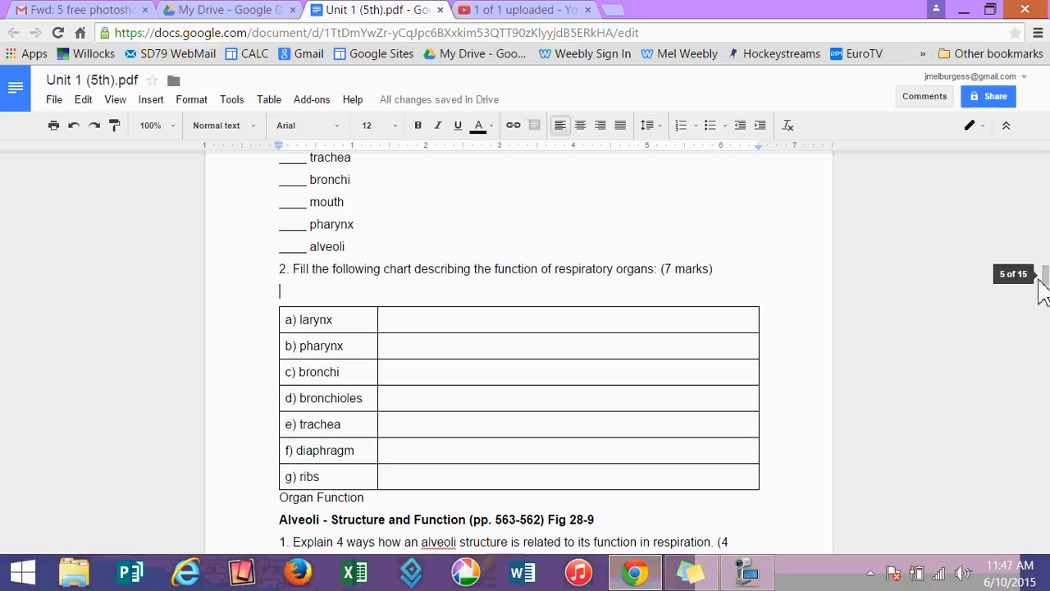
# - Crop the side margins of the Study Questions page image to the edges of the Organ and Function chart
pyautogui.scroll(2, 1044, 284)
pyautogui.scroll(5, 1045, 283)
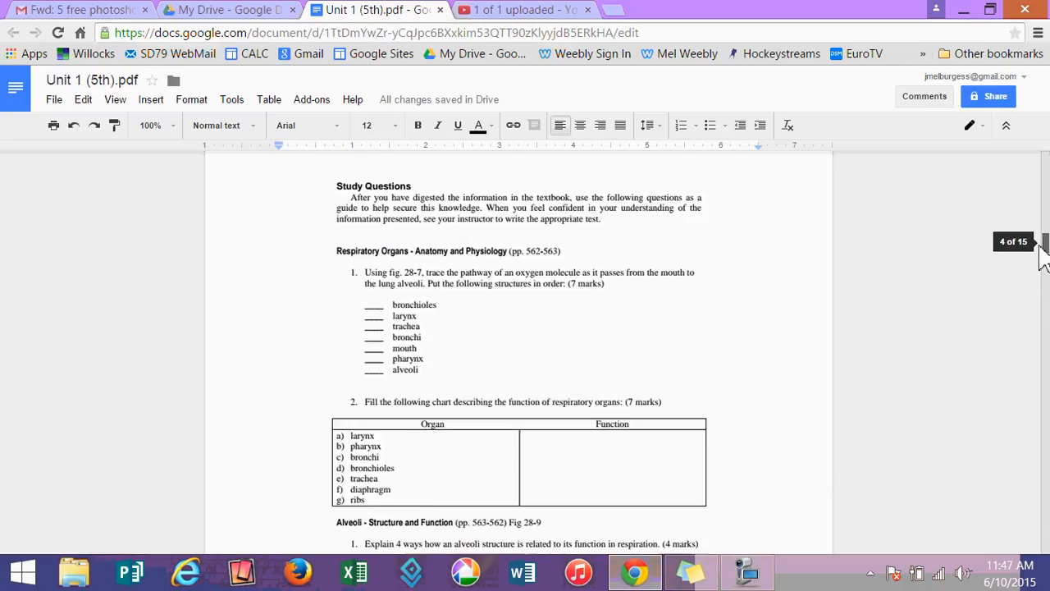
pyautogui.scroll(-3, 968, 284)
pyautogui.click(633, 338)
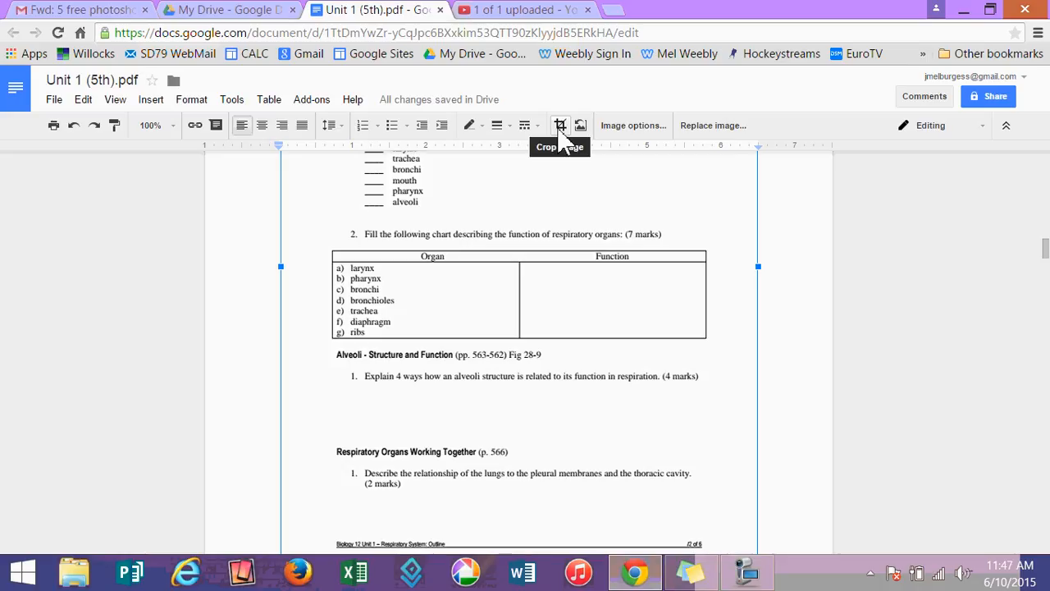
pyautogui.click(561, 127)
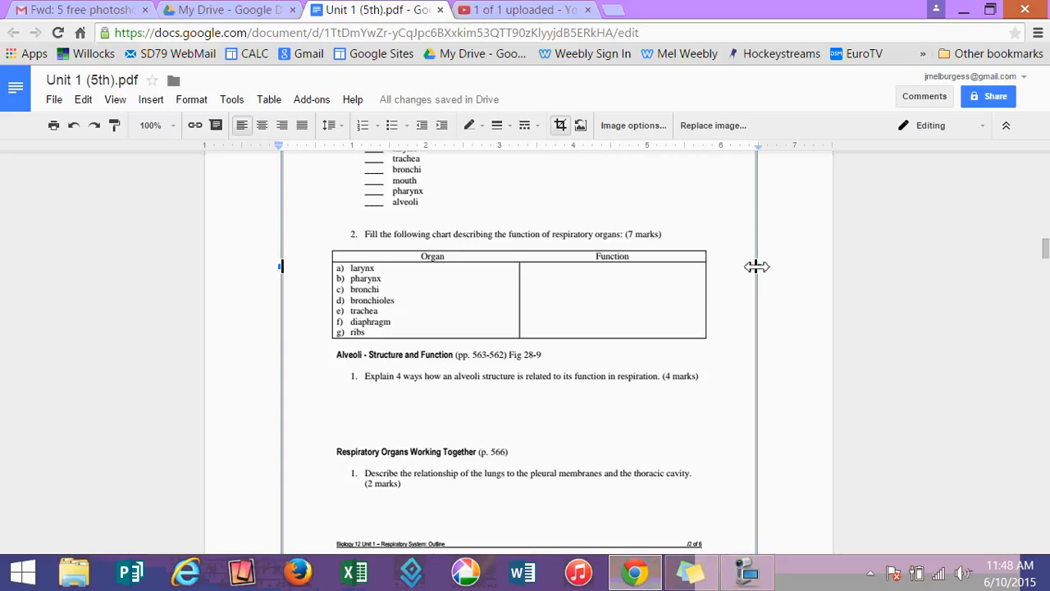
pyautogui.moveTo(757, 266); pyautogui.dragTo(712, 269)
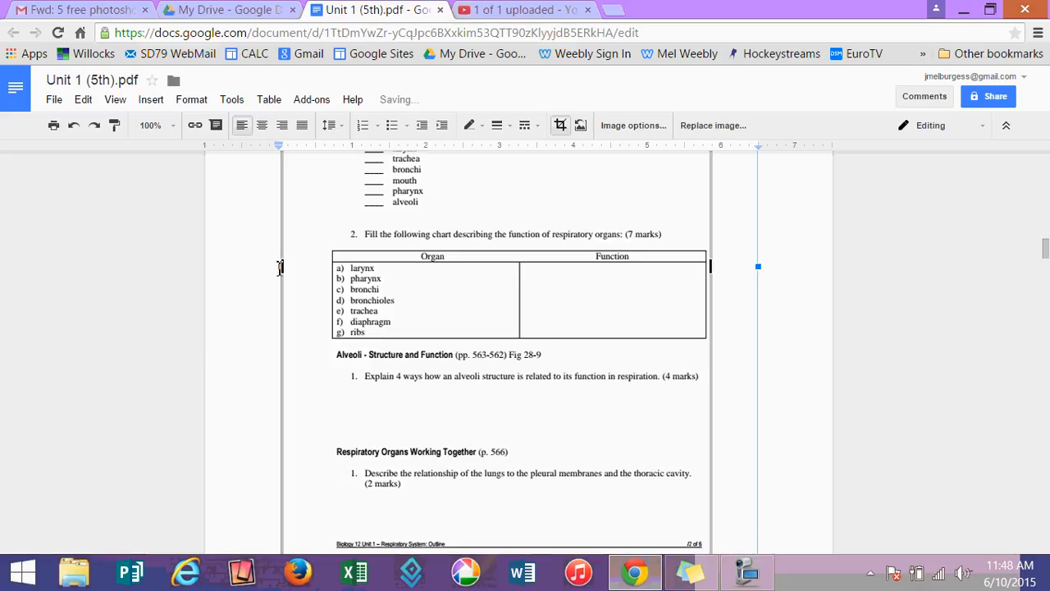
pyautogui.moveTo(281, 266); pyautogui.dragTo(326, 266)
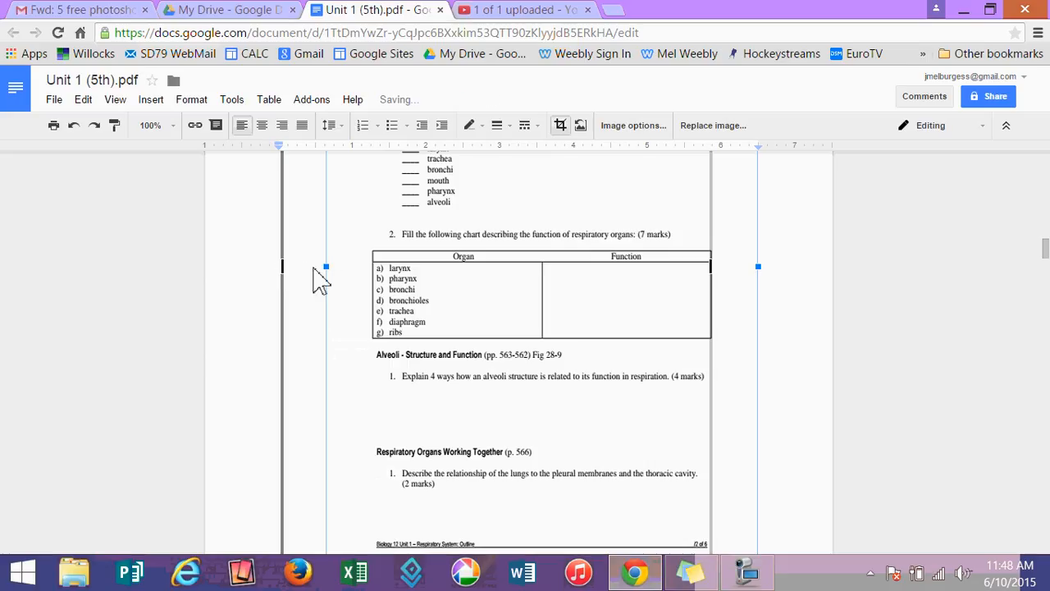
pyautogui.moveTo(326, 266); pyautogui.dragTo(282, 266)
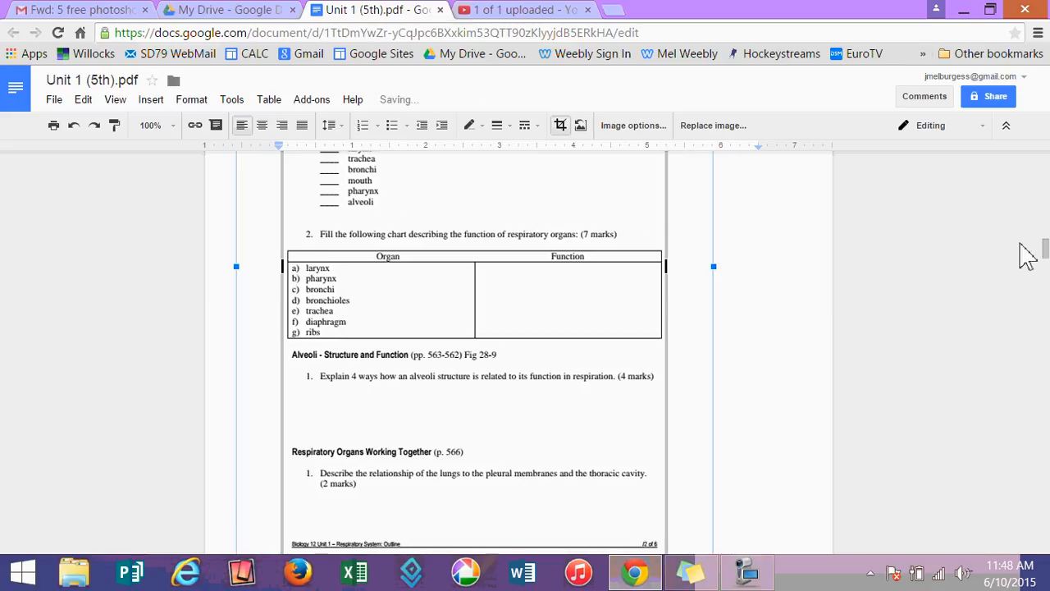
# - Crop away the upper part of the page image down to just above the chart's Organ and Function header row
pyautogui.moveTo(1043, 250); pyautogui.dragTo(1044, 247)
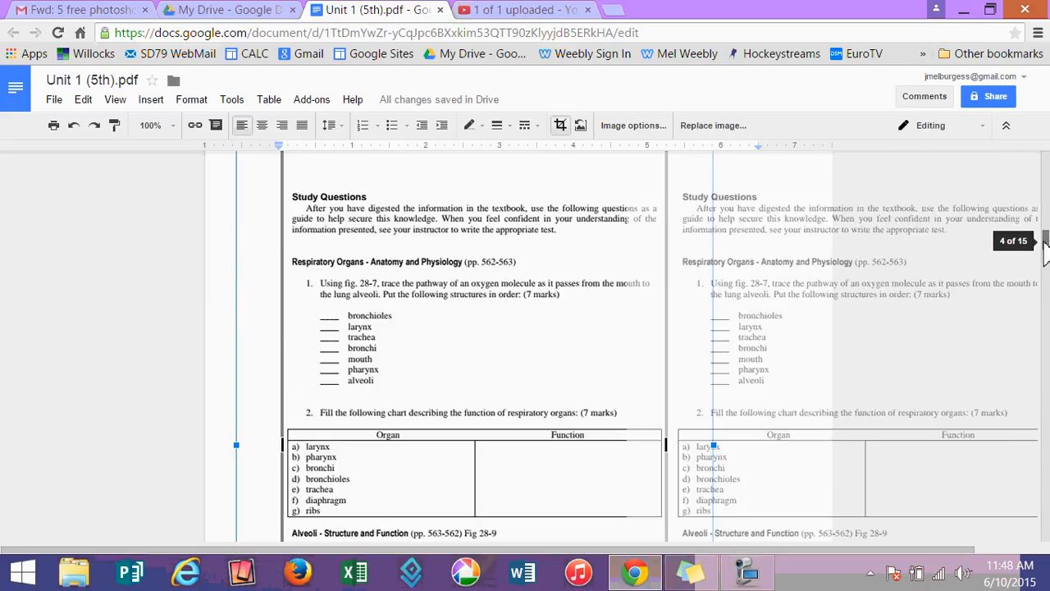
pyautogui.scroll(2, 1045, 247)
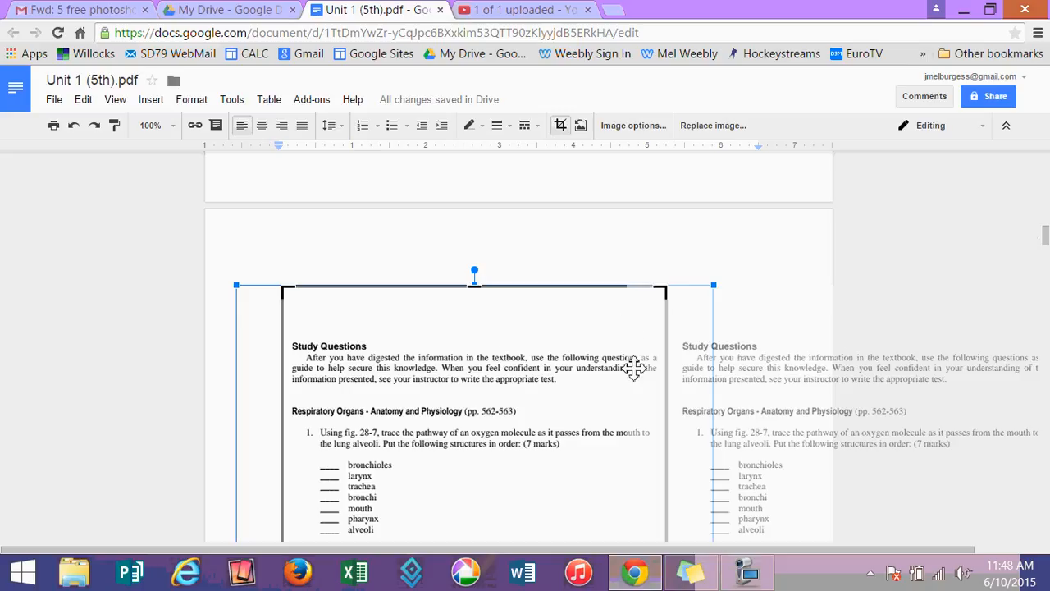
pyautogui.moveTo(473, 294); pyautogui.dragTo(465, 423)
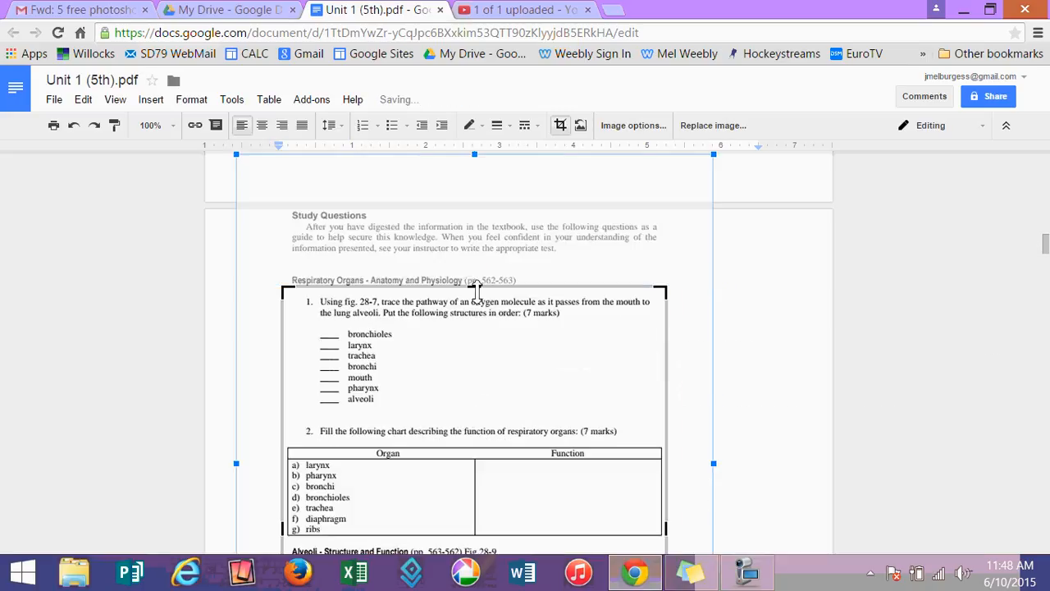
pyautogui.moveTo(476, 292); pyautogui.dragTo(485, 457)
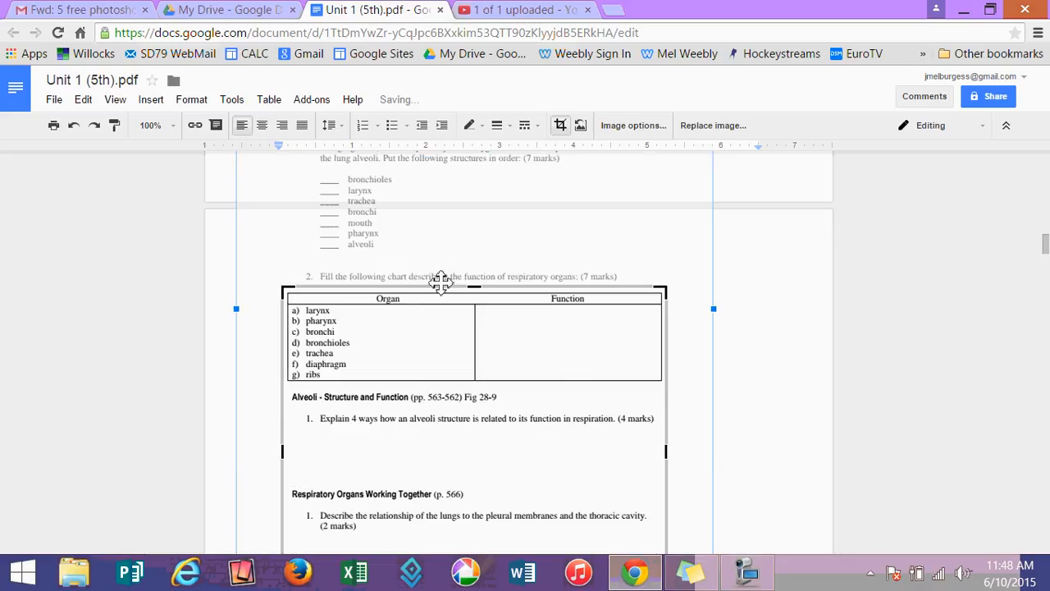
# - Crop the page image's bottom edge up to just below the g) ribs row and finish cropping
pyautogui.moveTo(1045, 244); pyautogui.dragTo(980, 262)
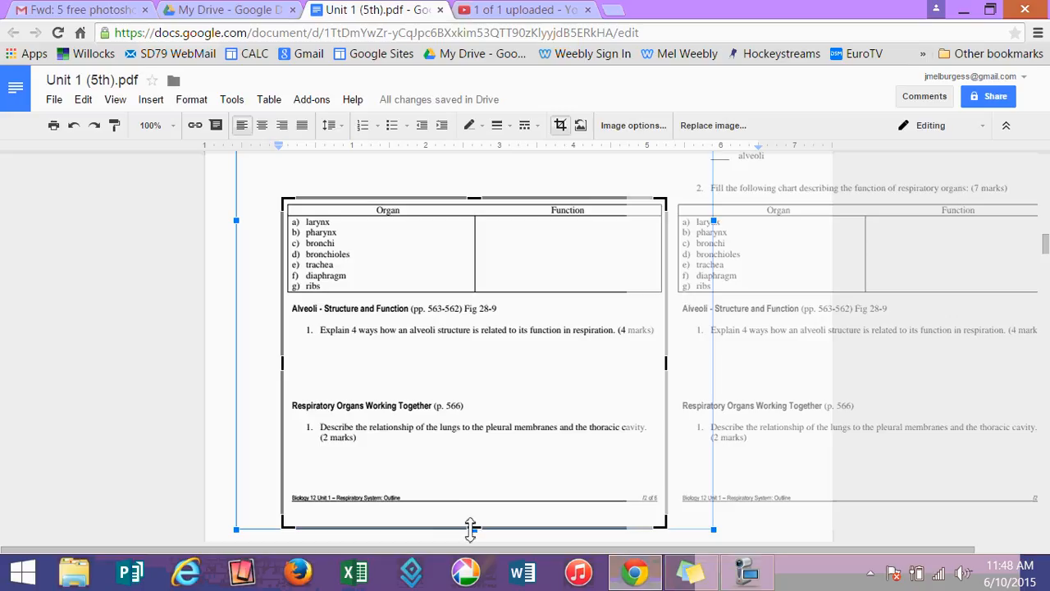
pyautogui.moveTo(470, 529); pyautogui.dragTo(457, 297)
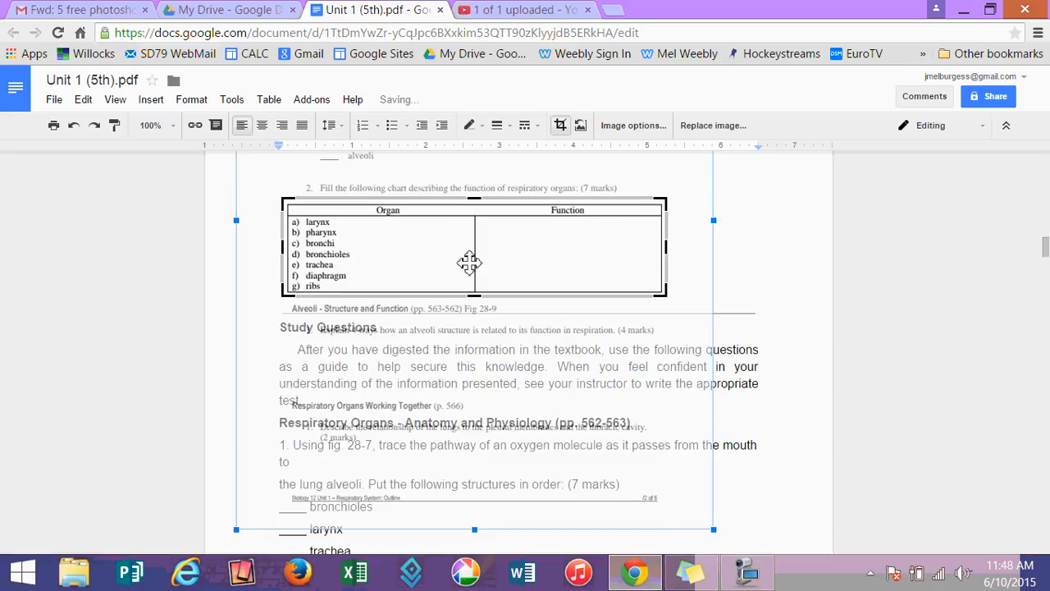
pyautogui.click(773, 270)
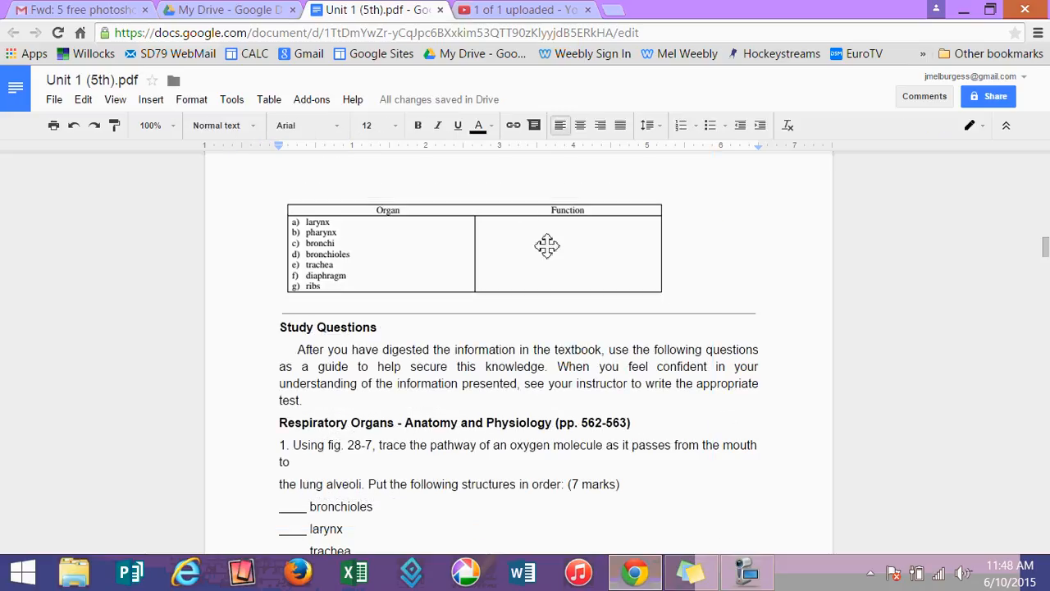
# - Move the cropped Organ and Function chart image to the blank line between question 2's text and the a) to g) table
pyautogui.click(479, 265)
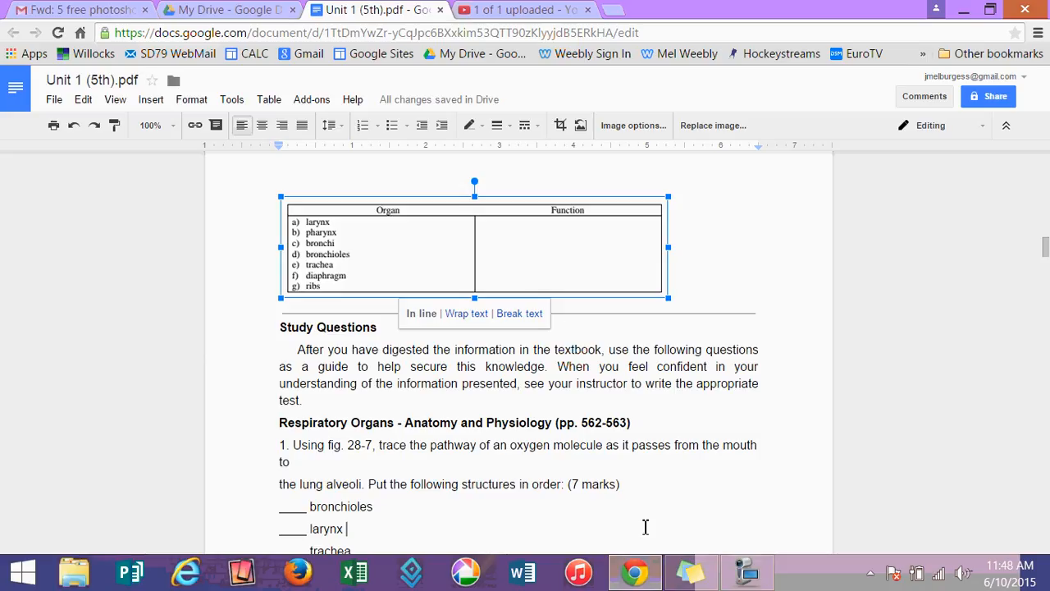
pyautogui.scroll(-1, 645, 537)
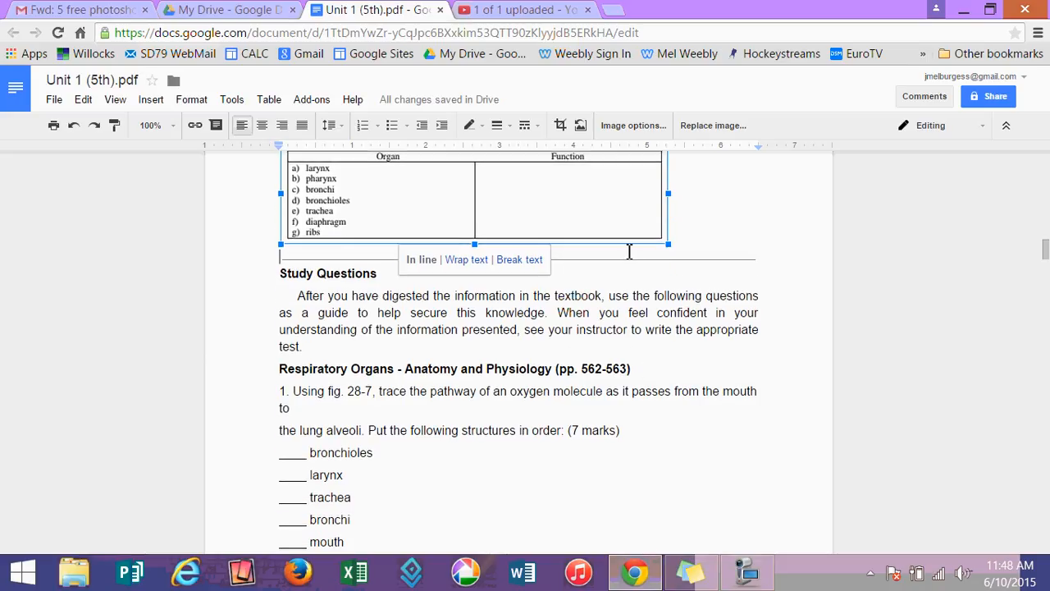
pyautogui.scroll(1, 629, 251)
pyautogui.rightClick(577, 251)
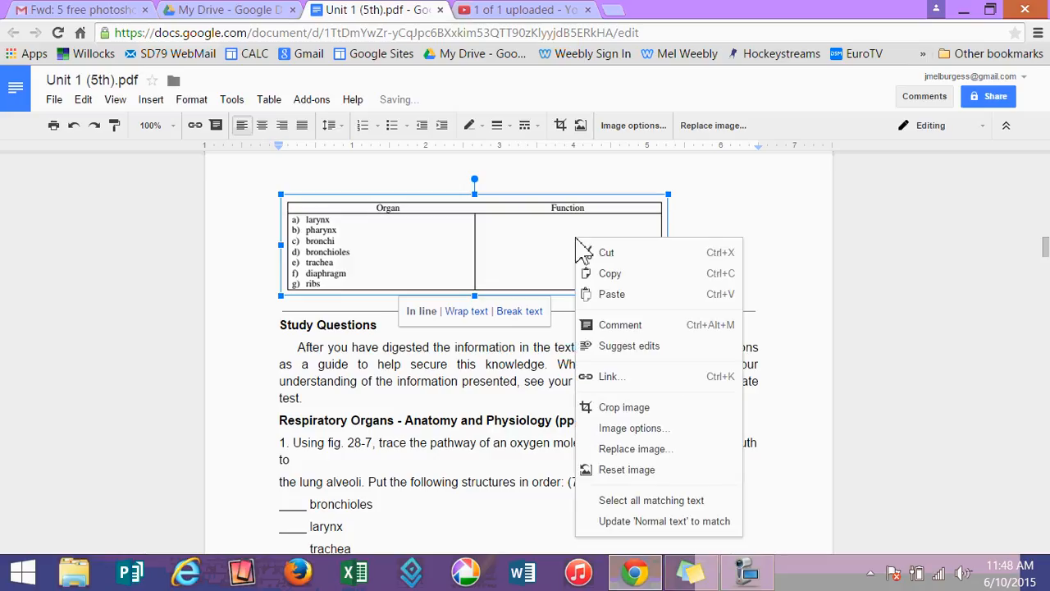
pyautogui.click(596, 251)
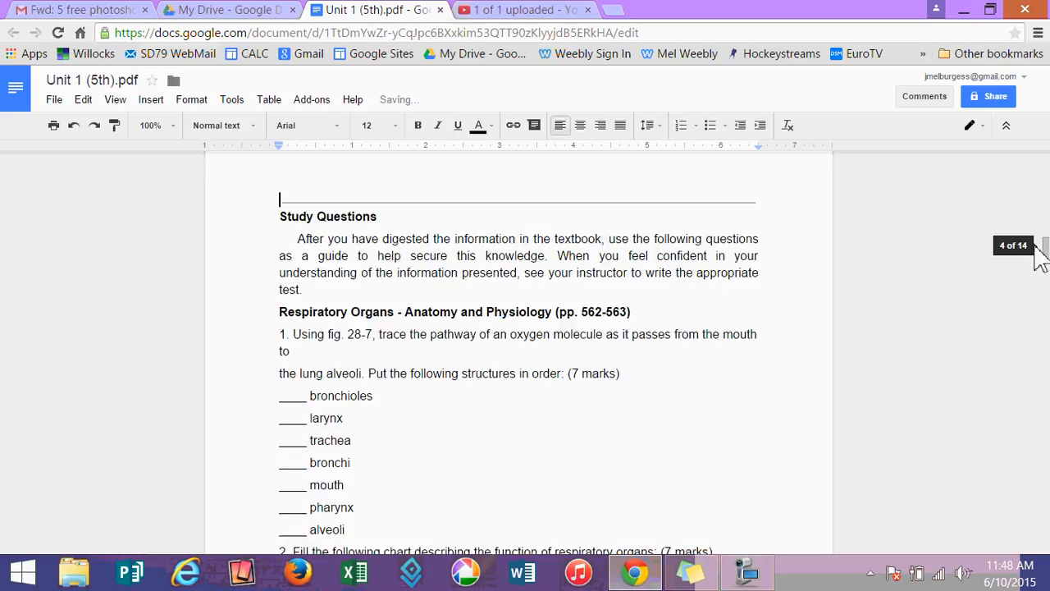
pyautogui.moveTo(1045, 246); pyautogui.dragTo(1044, 256)
pyautogui.click(340, 297)
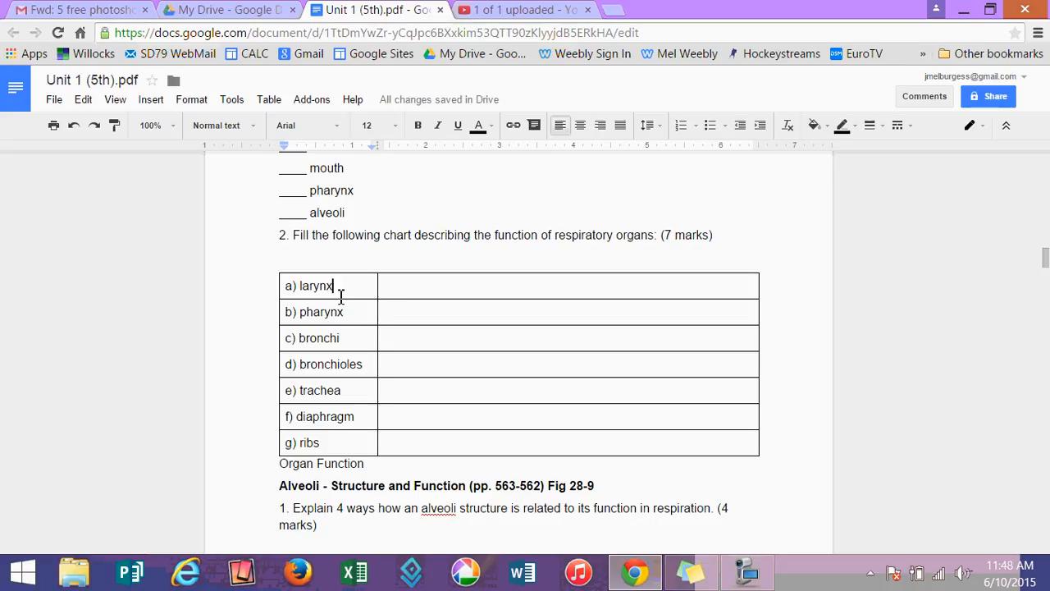
pyautogui.click(302, 260)
pyautogui.rightClick(302, 260)
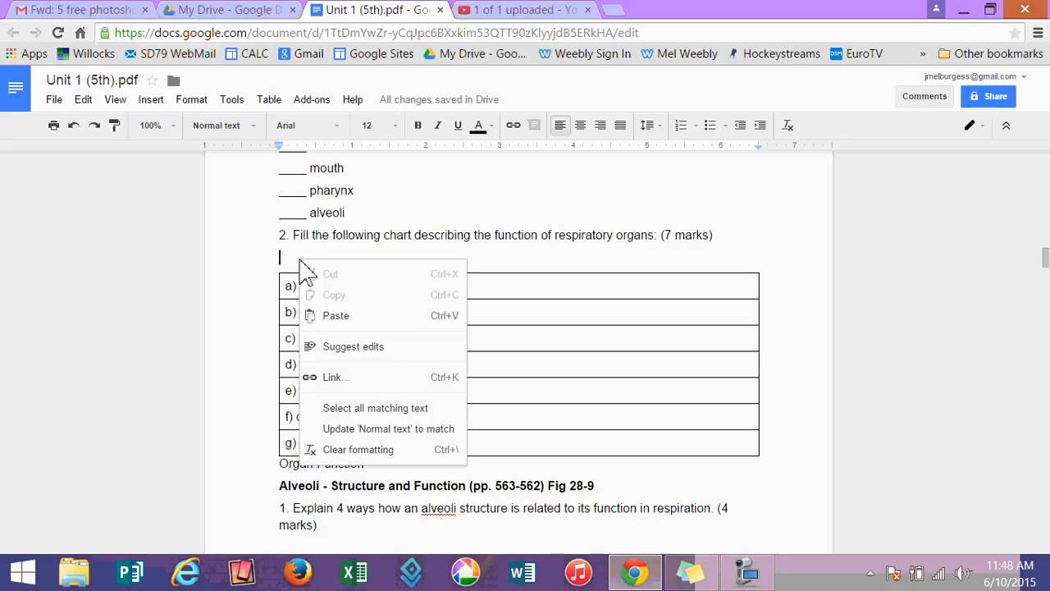
pyautogui.click(336, 317)
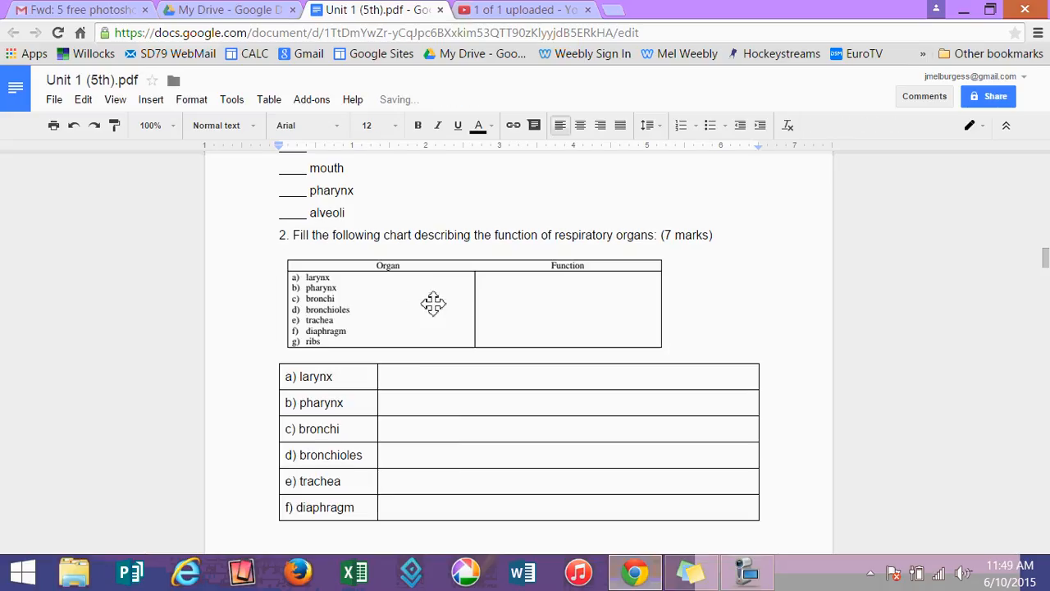
# - Enlarge the Organ and Function chart image proportionally until it is slightly wider than the table below it
pyautogui.click(497, 325)
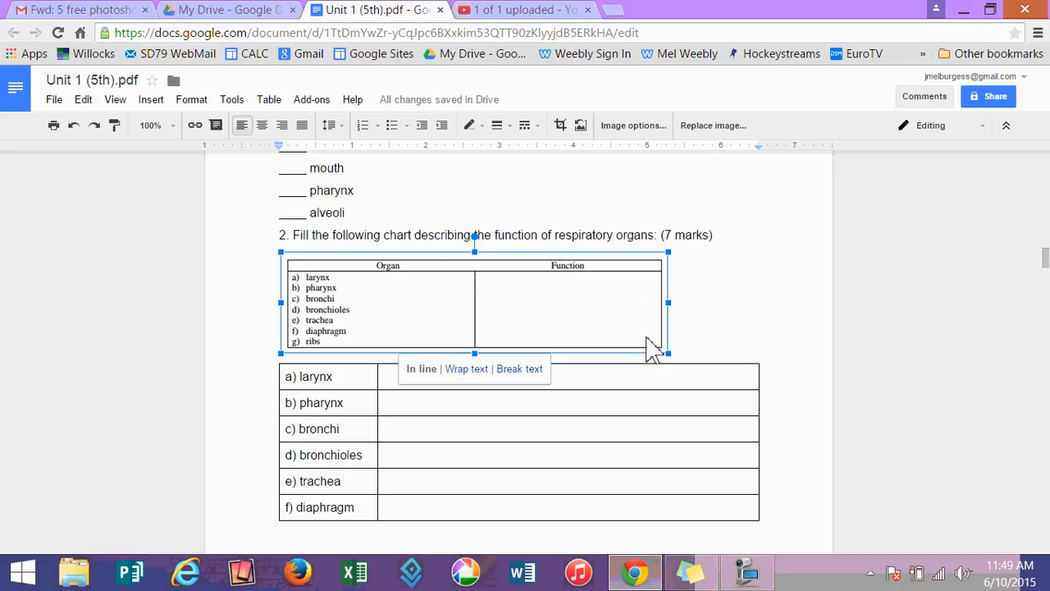
pyautogui.moveTo(669, 353); pyautogui.dragTo(748, 392)
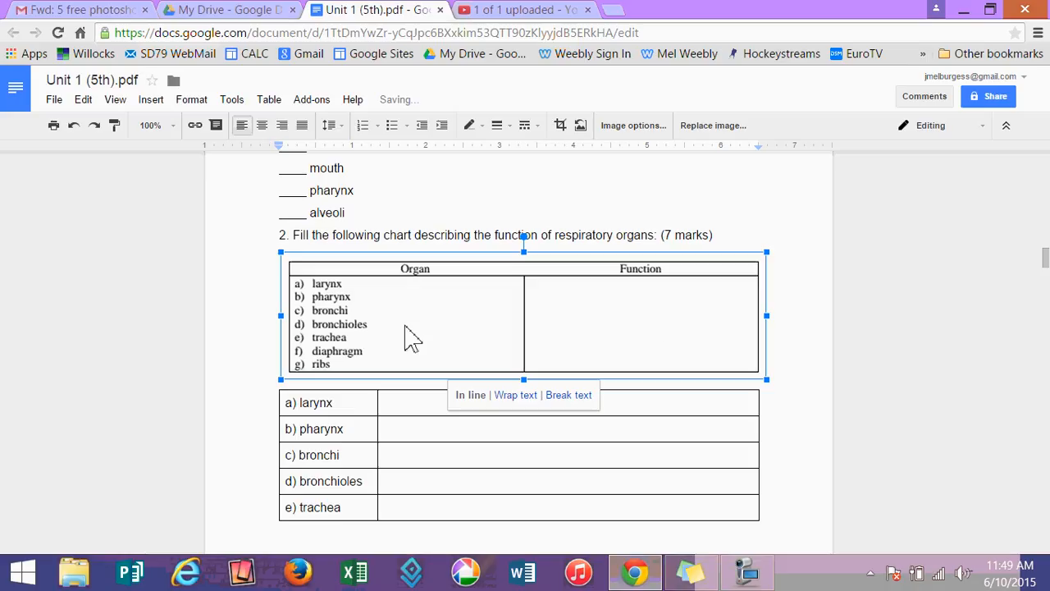
pyautogui.moveTo(279, 382); pyautogui.dragTo(279, 394)
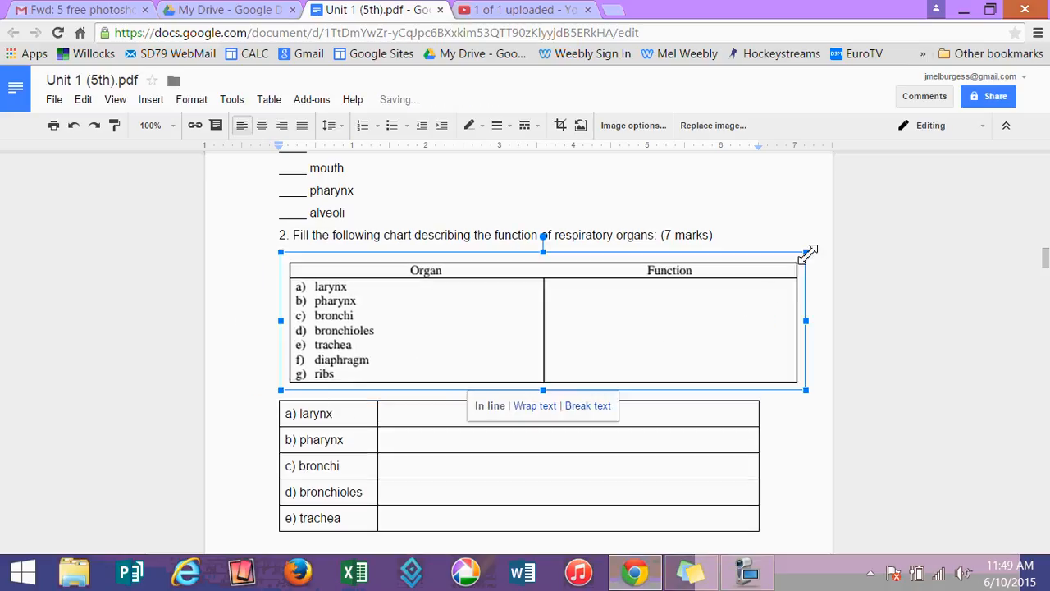
pyautogui.moveTo(806, 250); pyautogui.dragTo(800, 274)
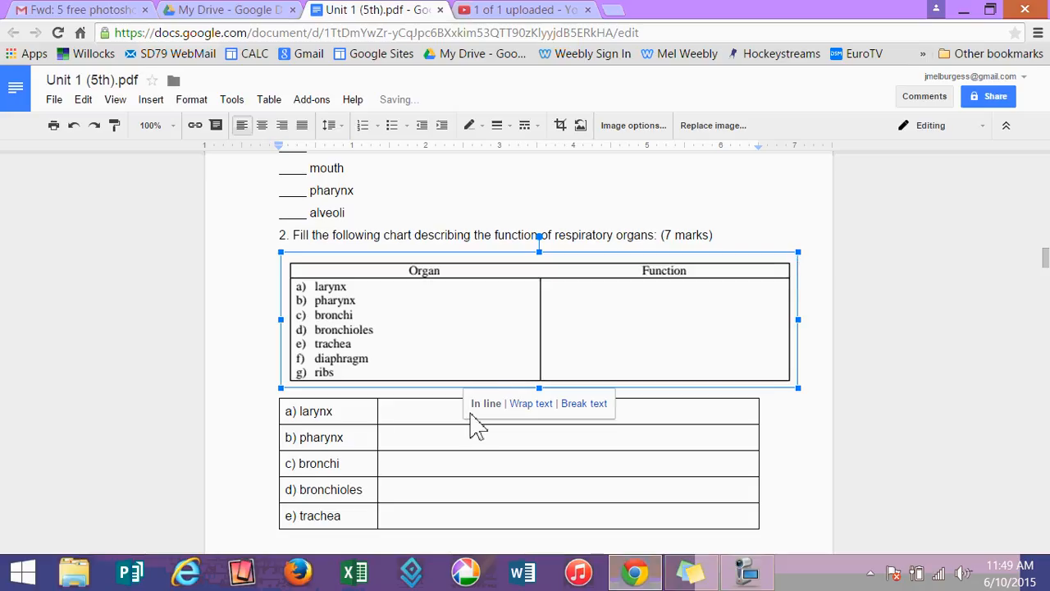
pyautogui.click(415, 412)
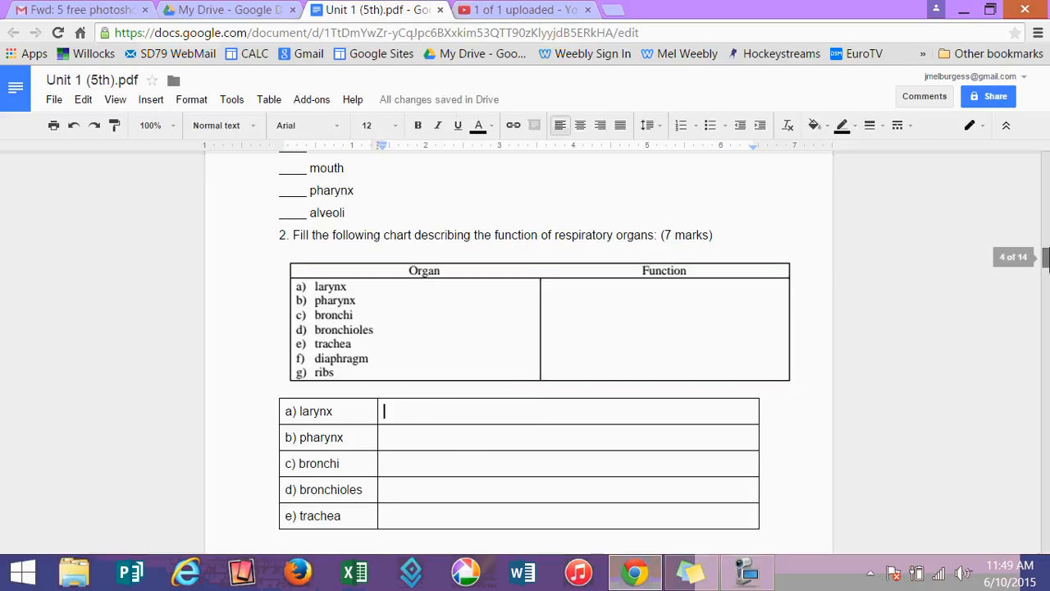
# - Find the Body Guy page image near the document's end and crop its top edge down to just above the figure's head
pyautogui.moveTo(1047, 259); pyautogui.dragTo(1048, 303)
pyautogui.click(578, 355)
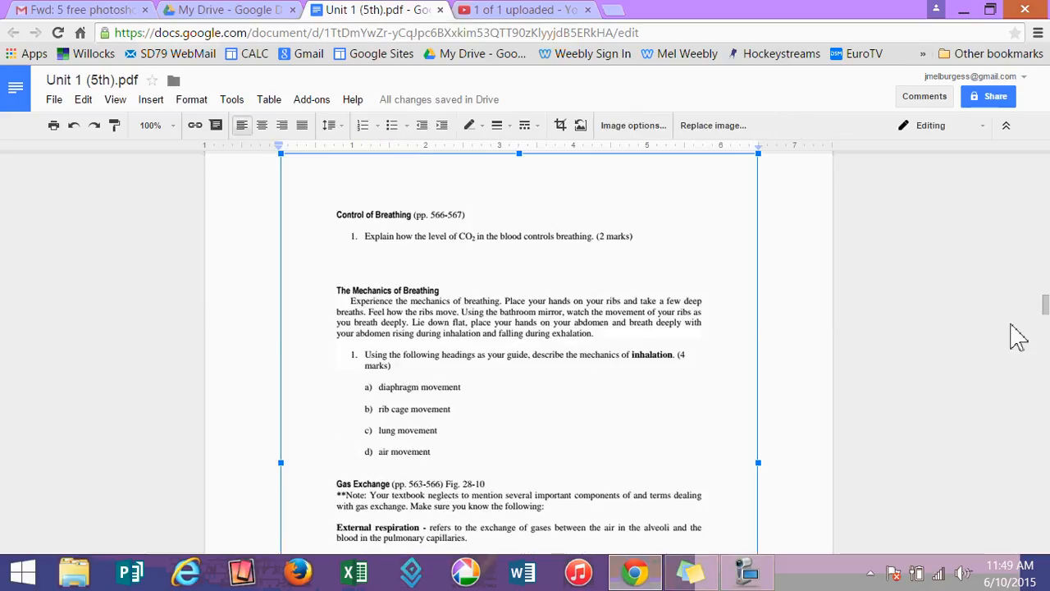
pyautogui.moveTo(1046, 316); pyautogui.dragTo(1046, 442)
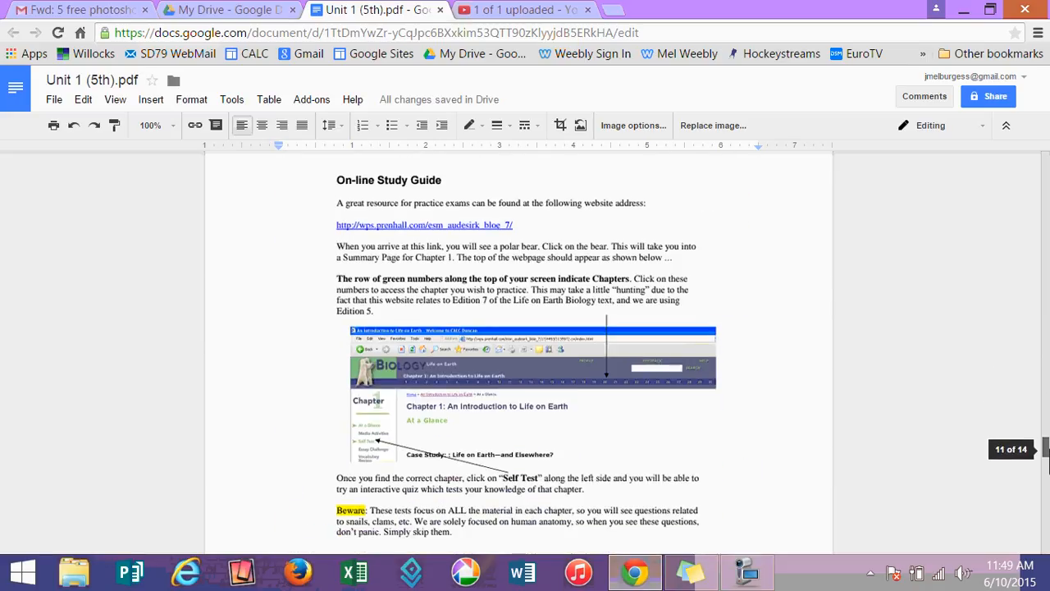
pyautogui.click(603, 361)
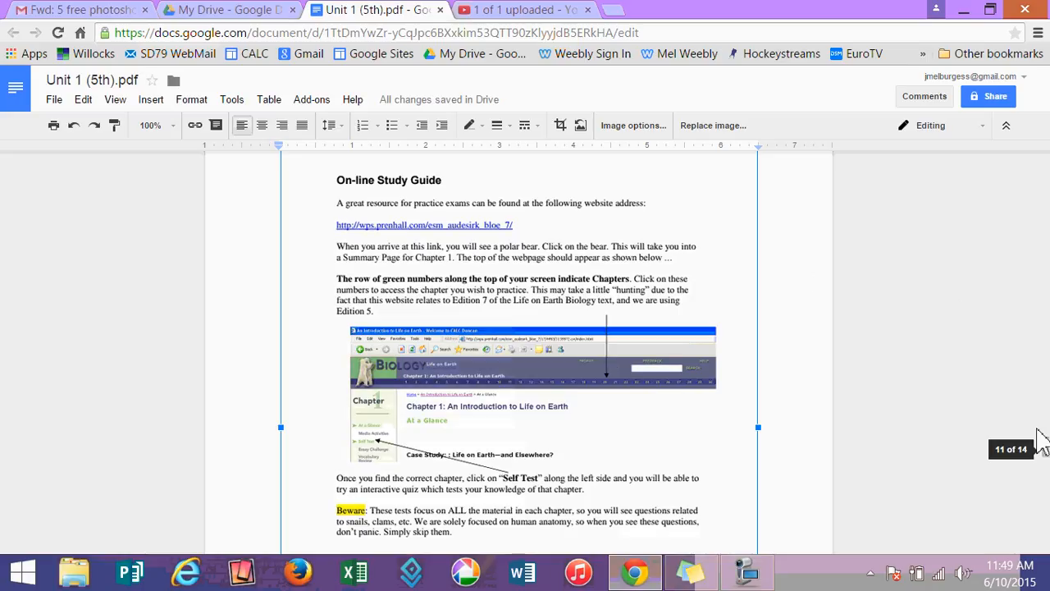
pyautogui.moveTo(1046, 456); pyautogui.dragTo(1043, 512)
pyautogui.click(644, 402)
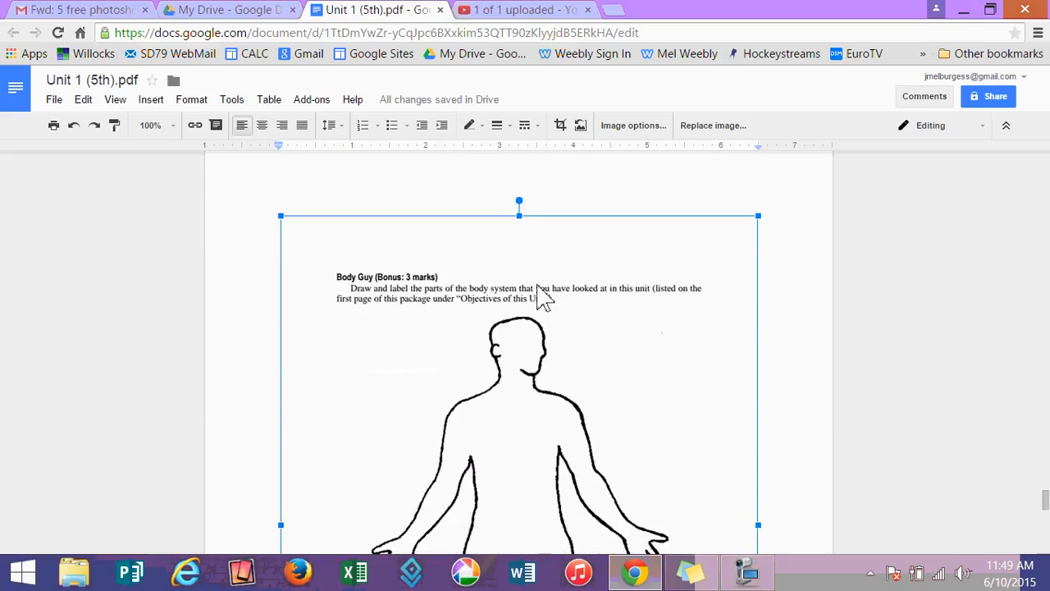
pyautogui.moveTo(1045, 496)
pyautogui.mouseDown()
pyautogui.moveTo(1045, 510)
pyautogui.moveTo(1046, 497)
pyautogui.mouseUp()
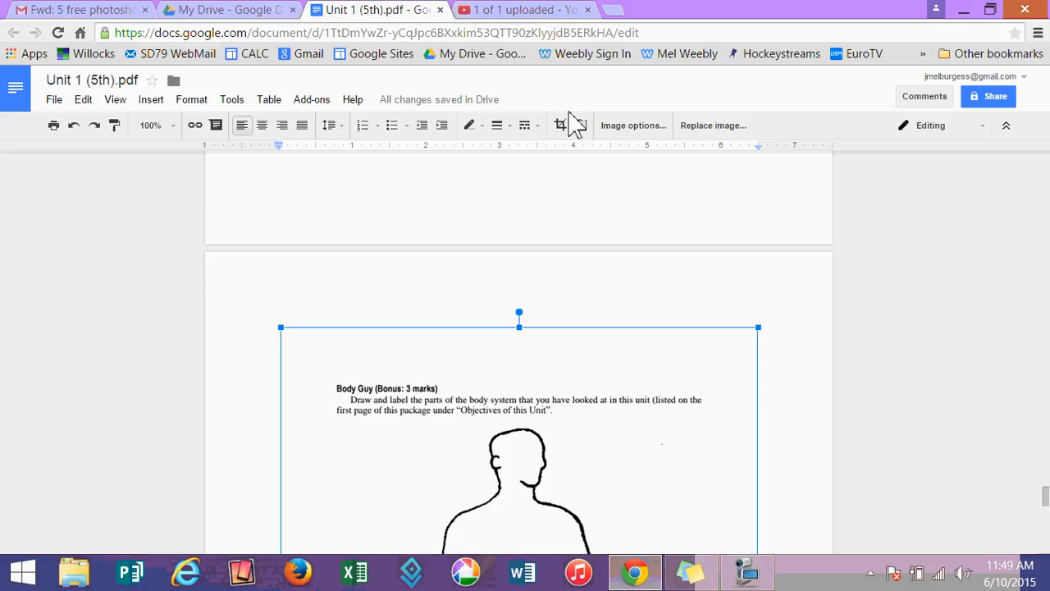
pyautogui.click(560, 125)
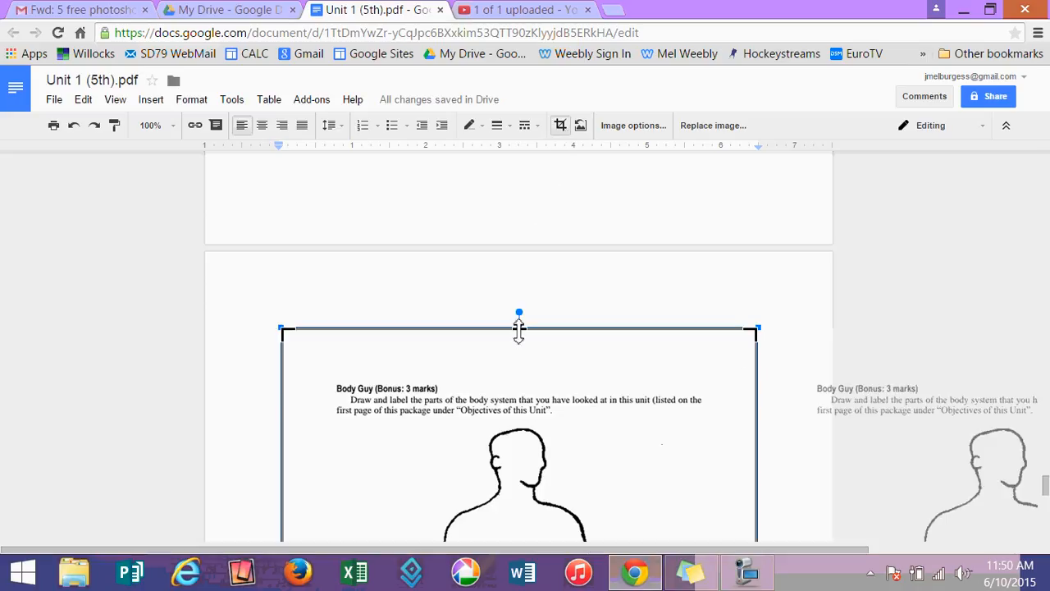
pyautogui.moveTo(519, 331); pyautogui.dragTo(521, 425)
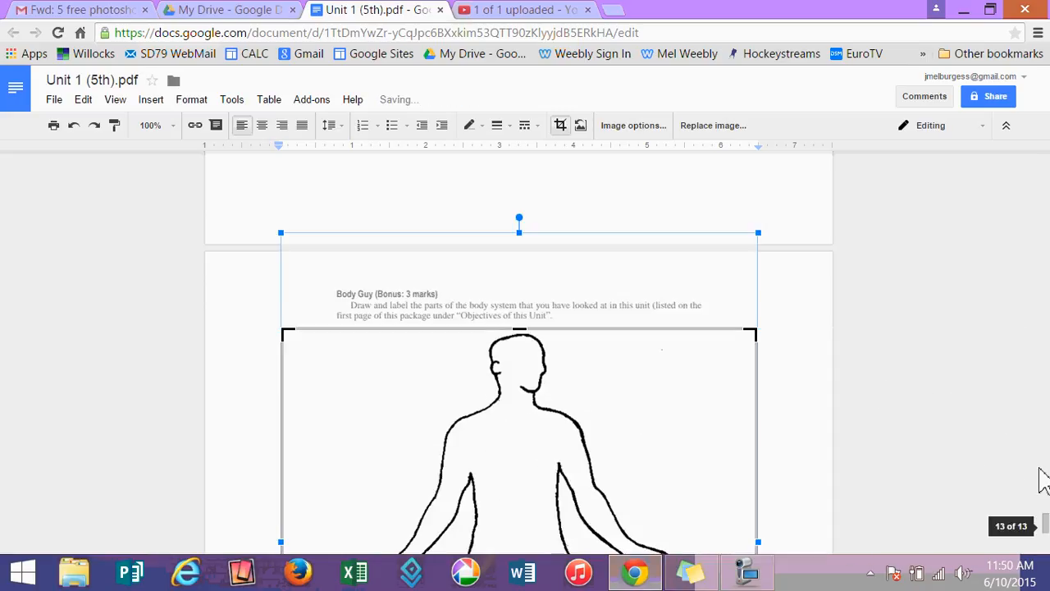
# - Crop the Body Guy image's bottom edge up to just below the feet, removing the page footer, and finish cropping
pyautogui.moveTo(1041, 480); pyautogui.dragTo(1045, 542)
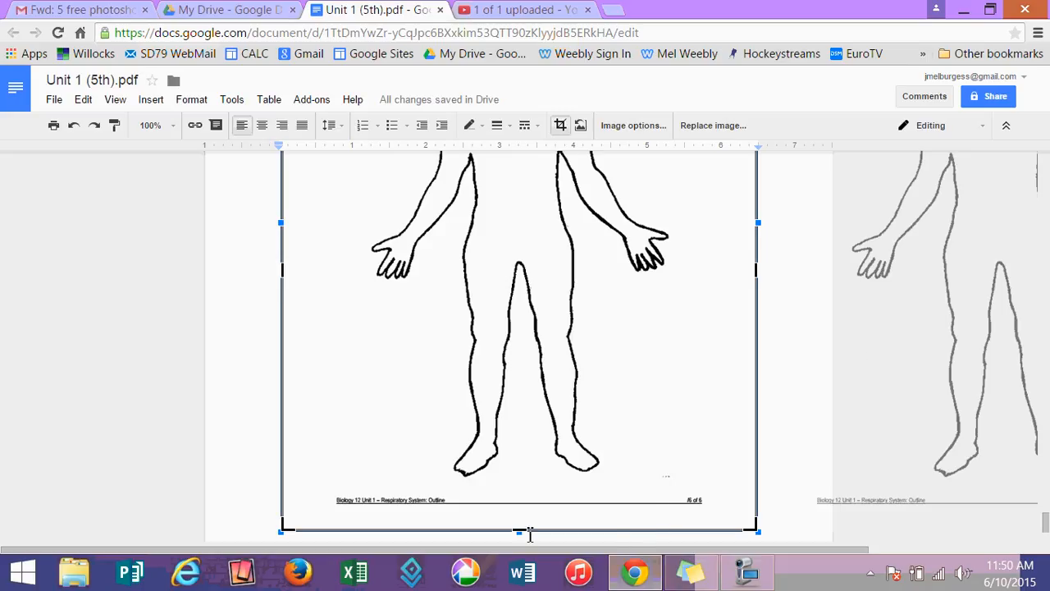
pyautogui.moveTo(520, 530); pyautogui.dragTo(515, 482)
pyautogui.click(788, 416)
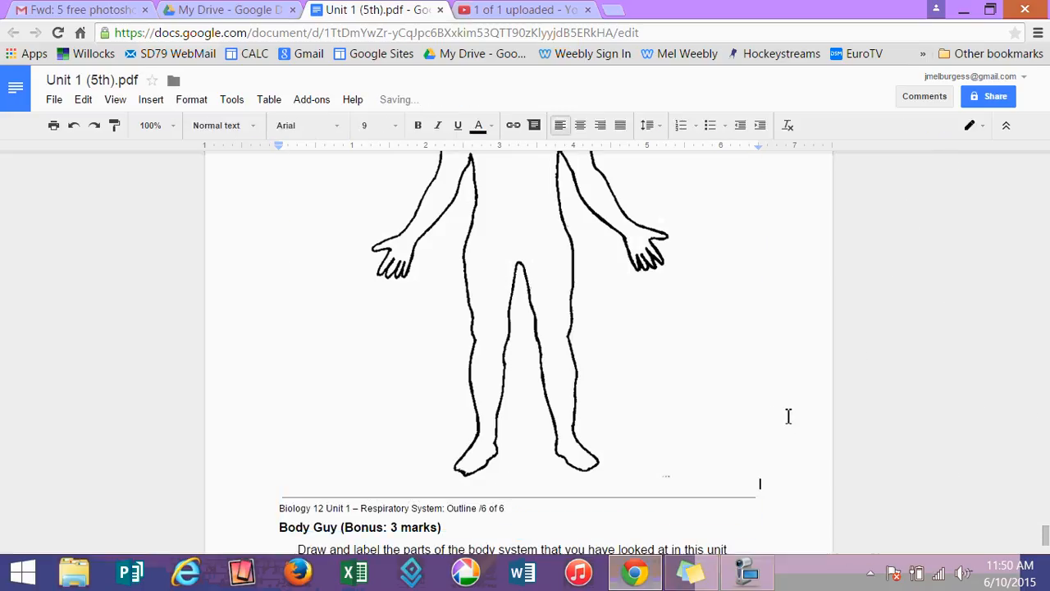
# - Move the cropped body outline image to a new line directly below the Body Guy instructions
pyautogui.click(548, 369)
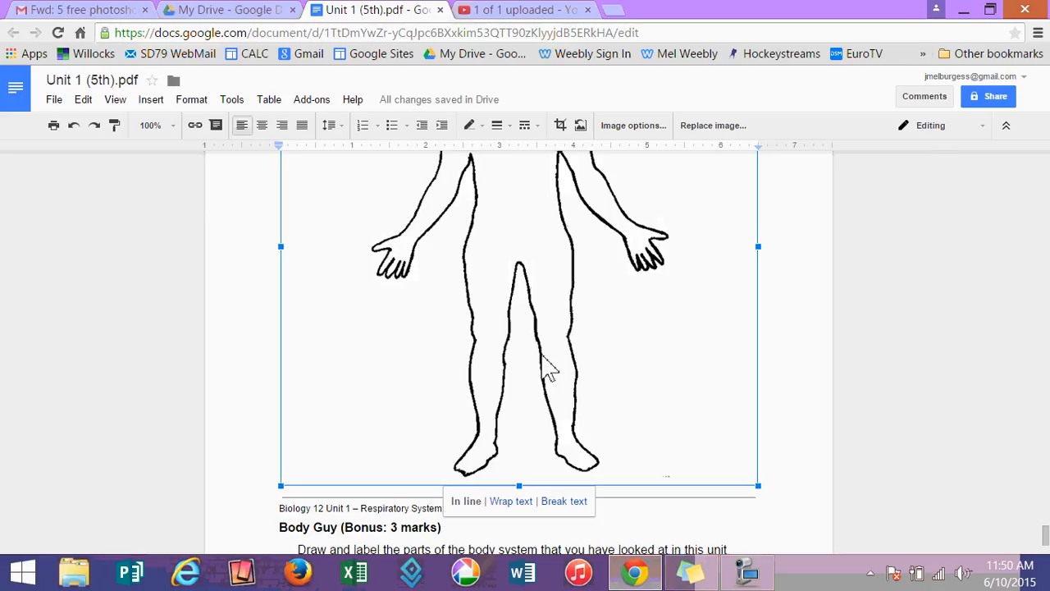
pyautogui.rightClick(548, 369)
pyautogui.click(561, 271)
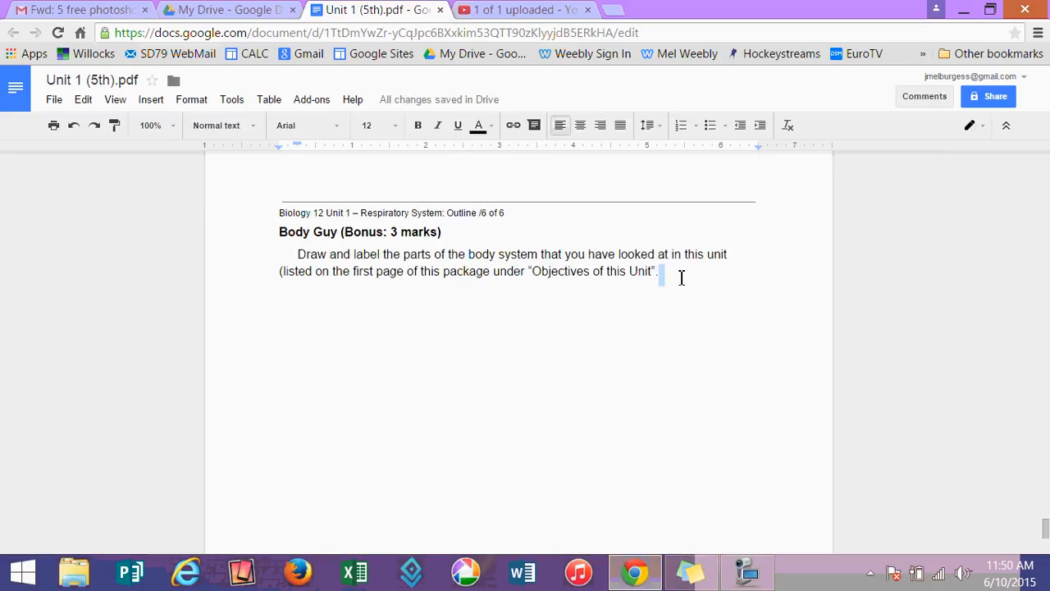
pyautogui.press('Return')
pyautogui.rightClick(333, 295)
pyautogui.click(367, 351)
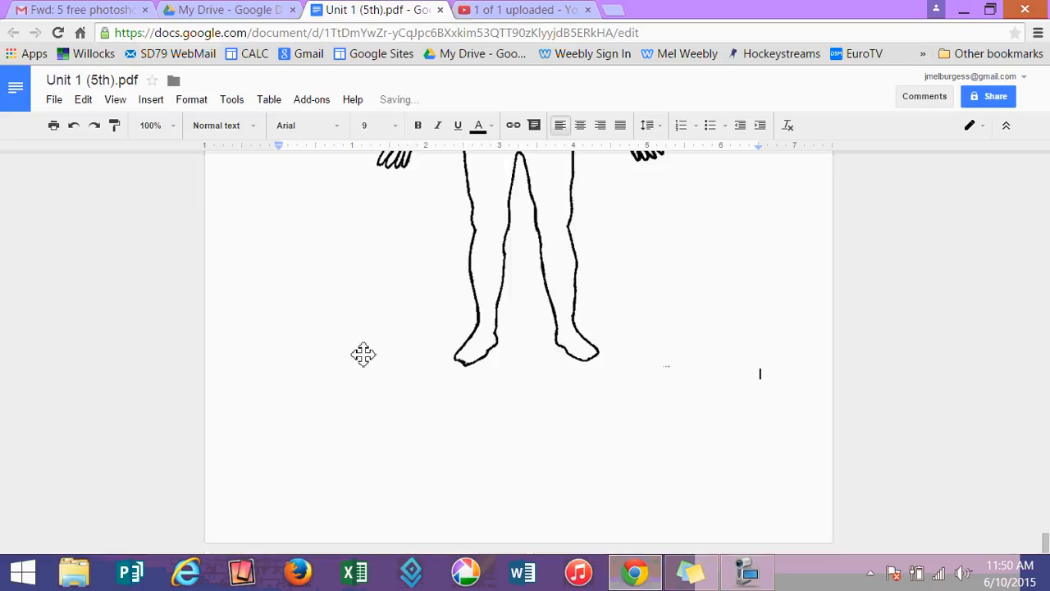
# - Enlarge the body outline image proportionally until it reaches almost to the page's right edge
pyautogui.click(679, 361)
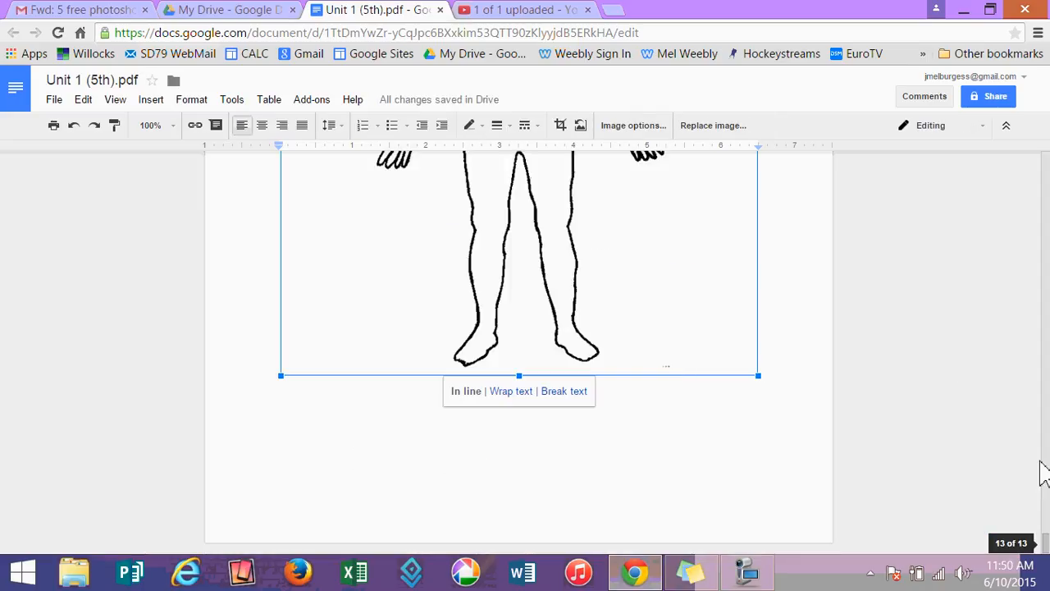
pyautogui.scroll(3, 1045, 542)
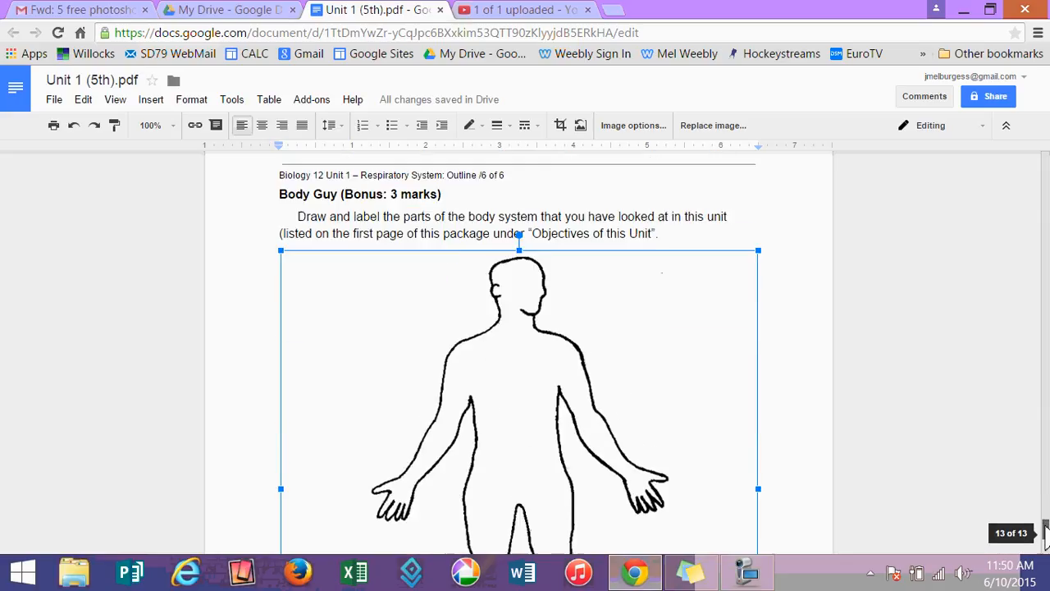
pyautogui.scroll(-1, 1045, 541)
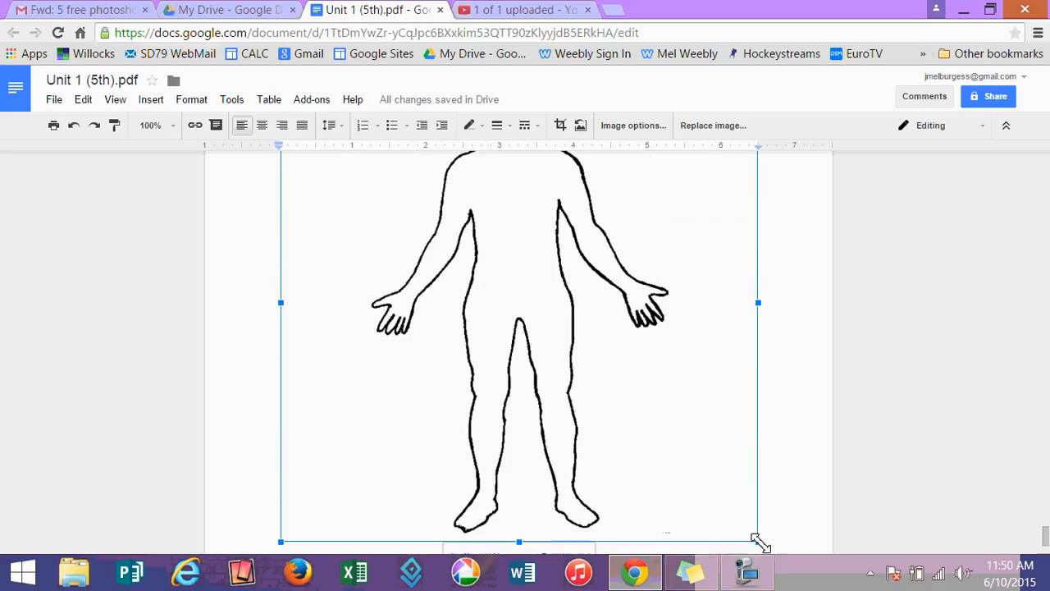
pyautogui.moveTo(758, 541); pyautogui.dragTo(797, 575)
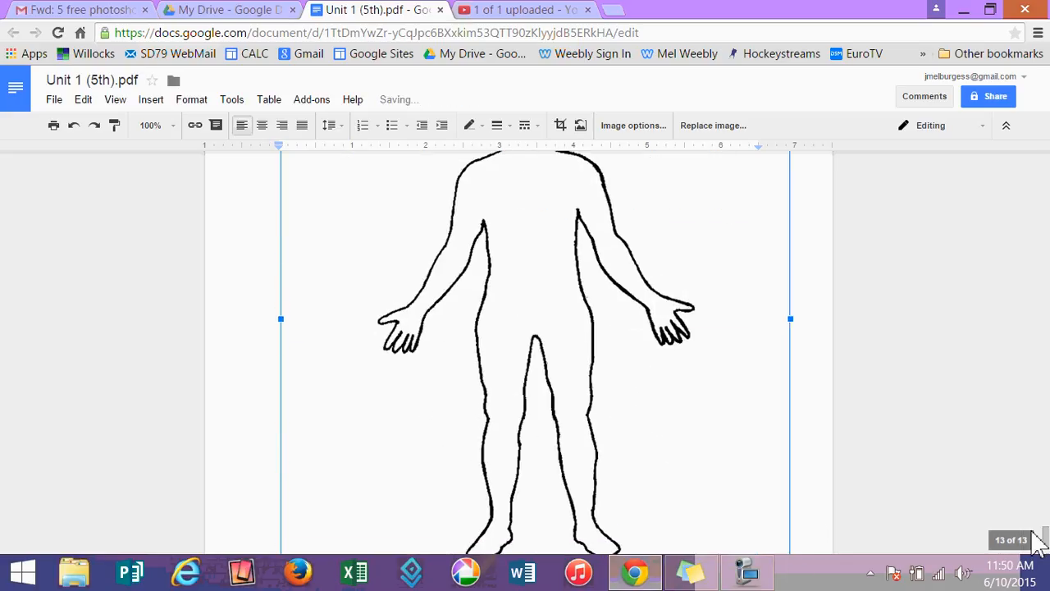
pyautogui.scroll(-2, 1038, 542)
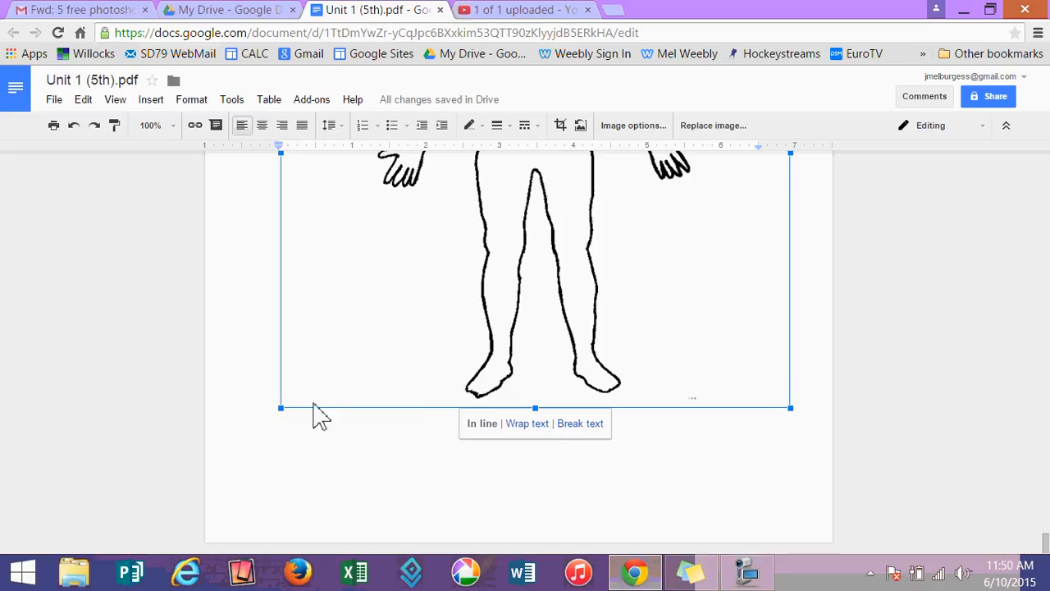
pyautogui.moveTo(281, 408); pyautogui.dragTo(281, 439)
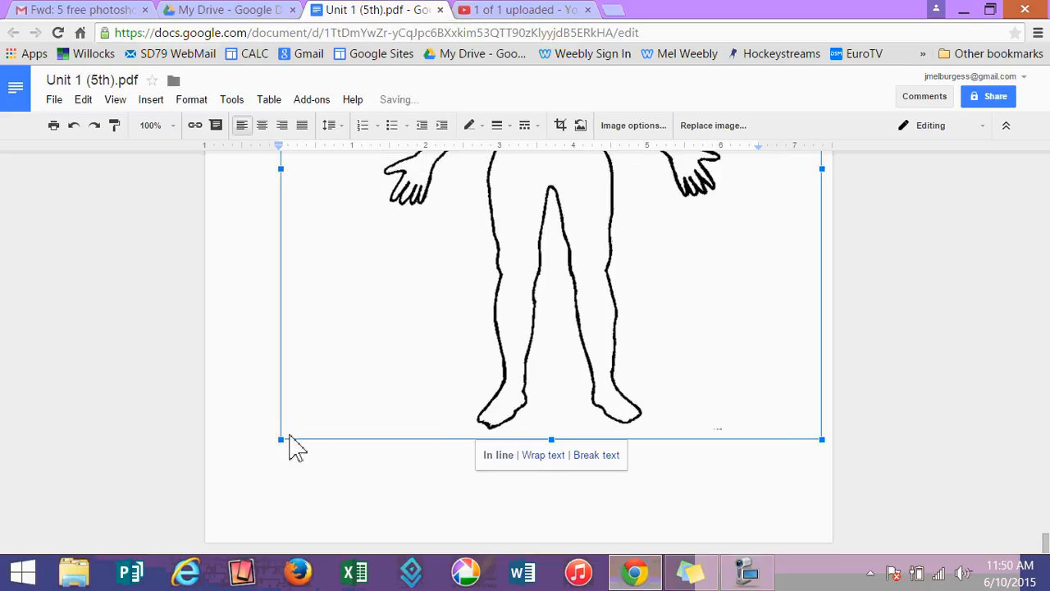
# - Find the On-line Study Guide page image and crop its top and right edges to just outside the Biology website screenshot
pyautogui.moveTo(1043, 542); pyautogui.dragTo(1034, 487)
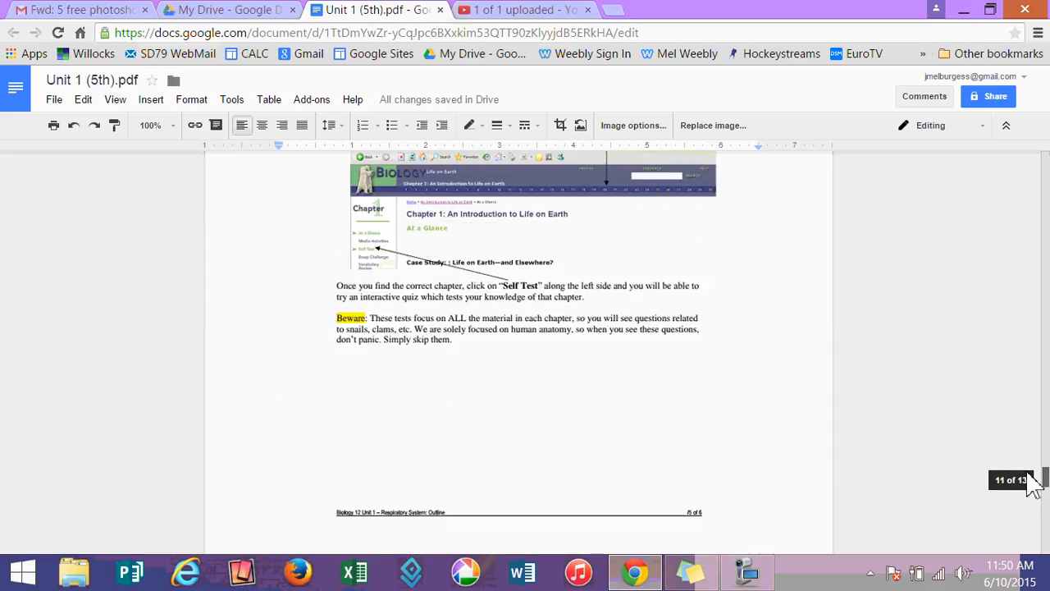
pyautogui.click(611, 349)
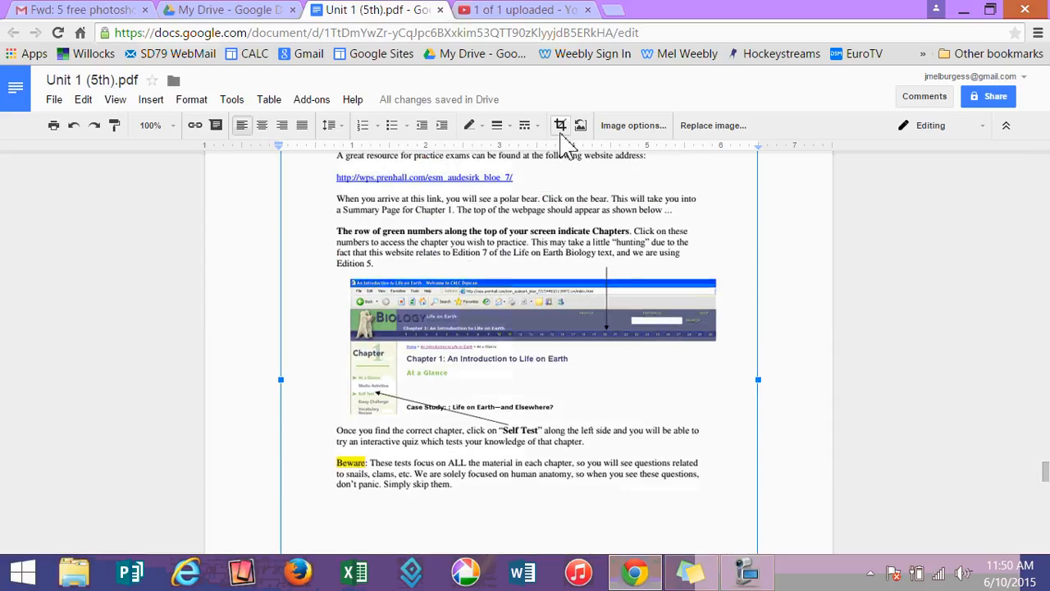
pyautogui.click(561, 125)
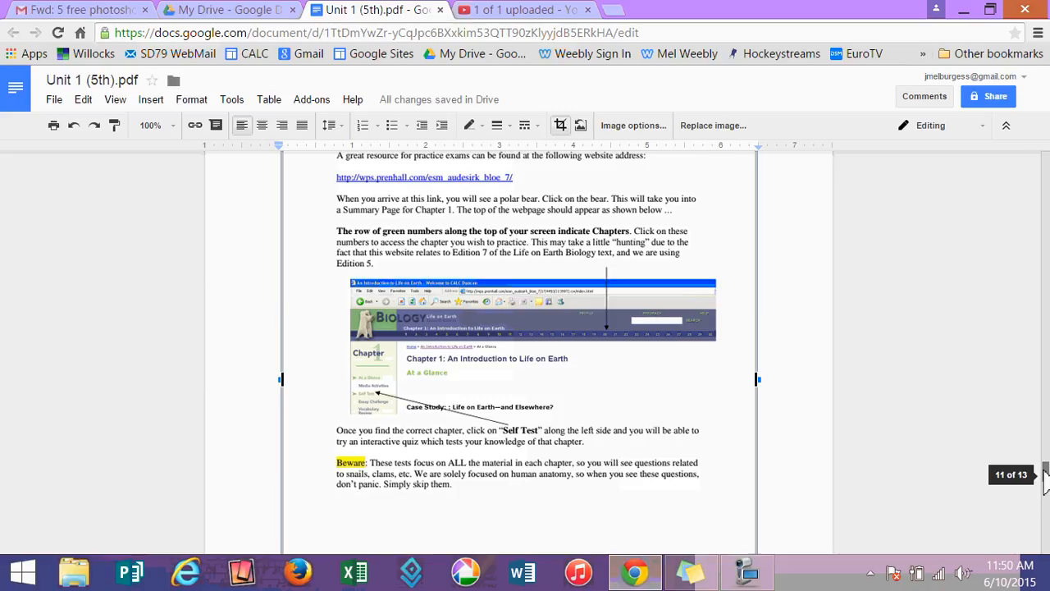
pyautogui.moveTo(1045, 475); pyautogui.dragTo(1044, 461)
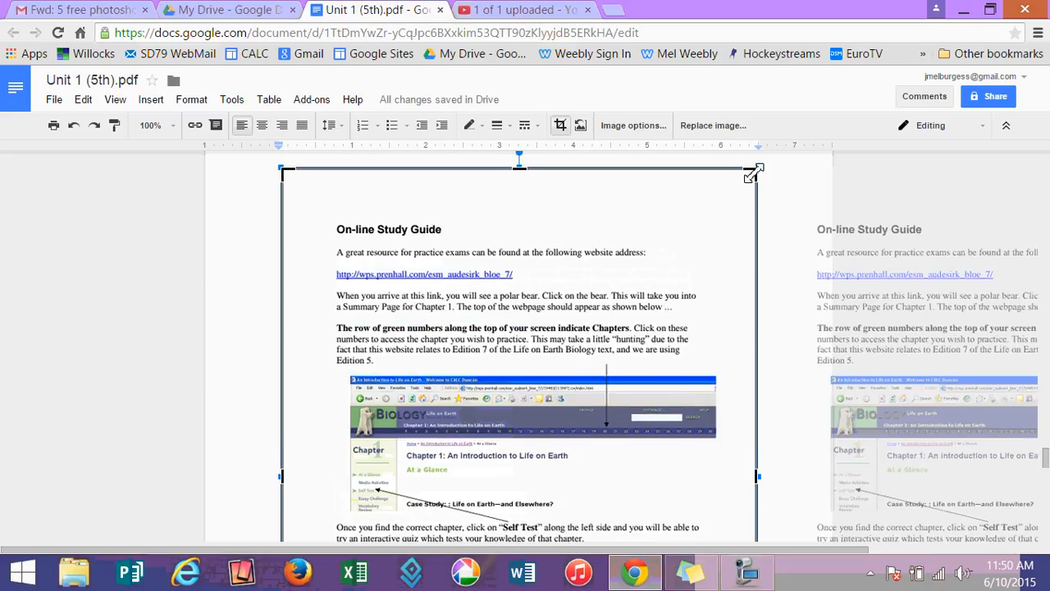
pyautogui.moveTo(752, 174); pyautogui.dragTo(724, 371)
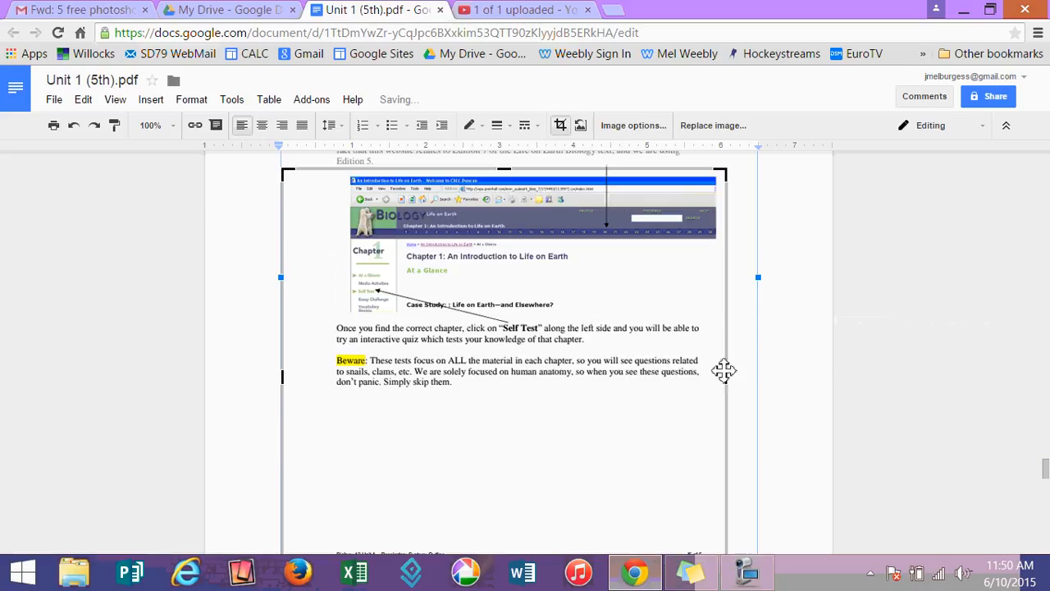
# - Crop the study guide image's bottom and left edges in to the website screenshot, removing the text below it, and finish cropping
pyautogui.moveTo(1047, 467); pyautogui.dragTo(1047, 469)
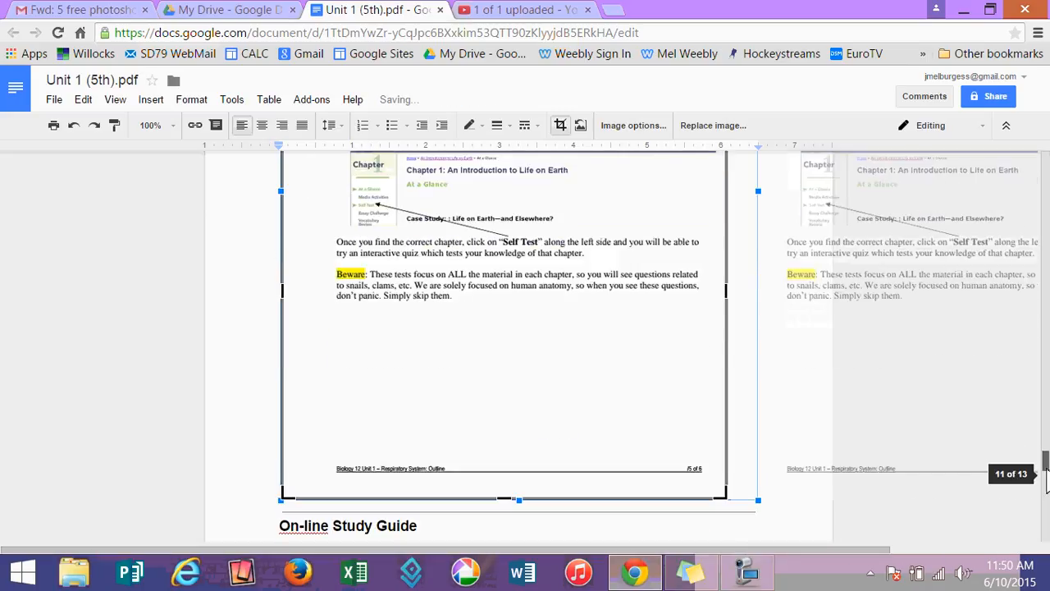
pyautogui.moveTo(283, 498); pyautogui.dragTo(312, 232)
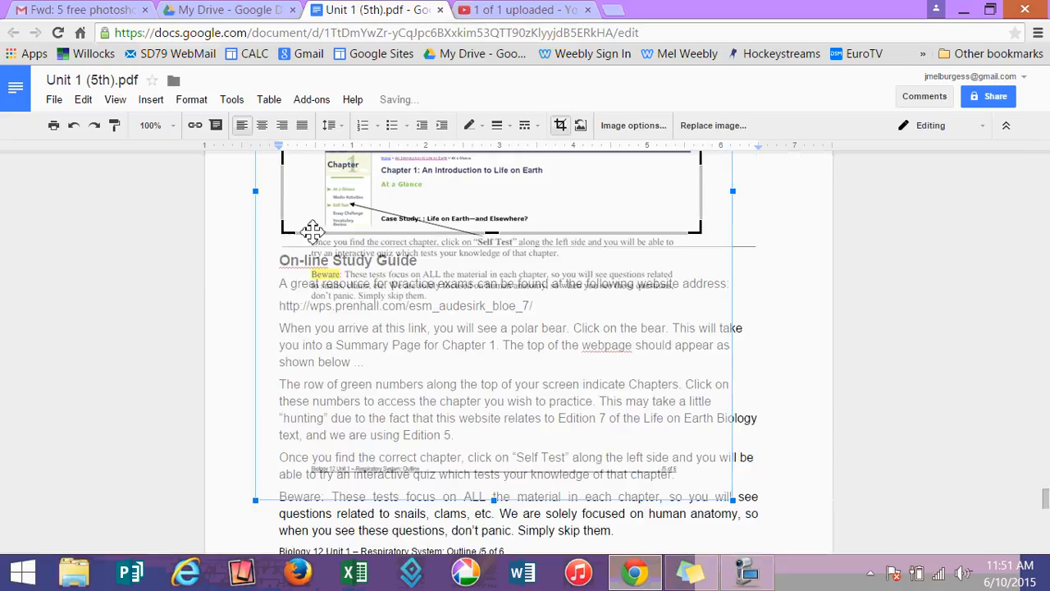
pyautogui.click(792, 285)
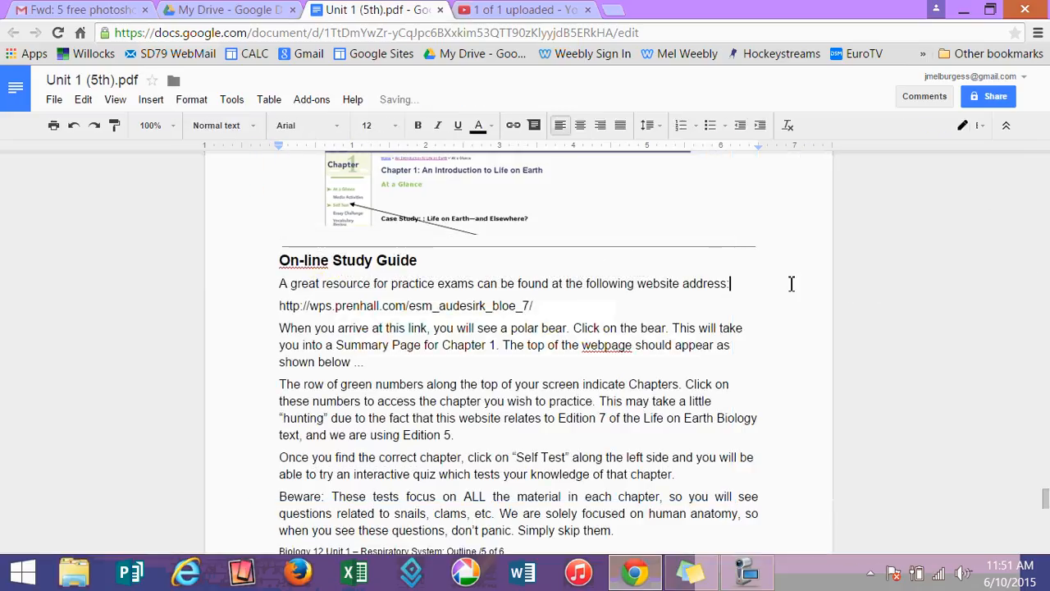
# - Move the cropped website screenshot directly below the "shown below ..." paragraph and enlarge it proportionally to about the full text width
pyautogui.click(517, 198)
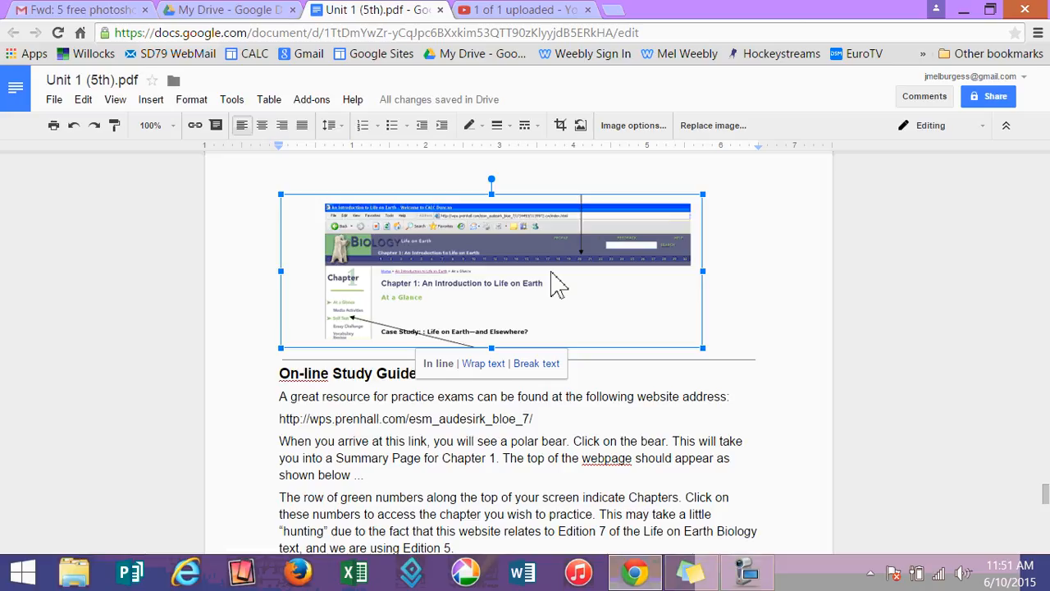
pyautogui.moveTo(405, 490); pyautogui.dragTo(405, 489)
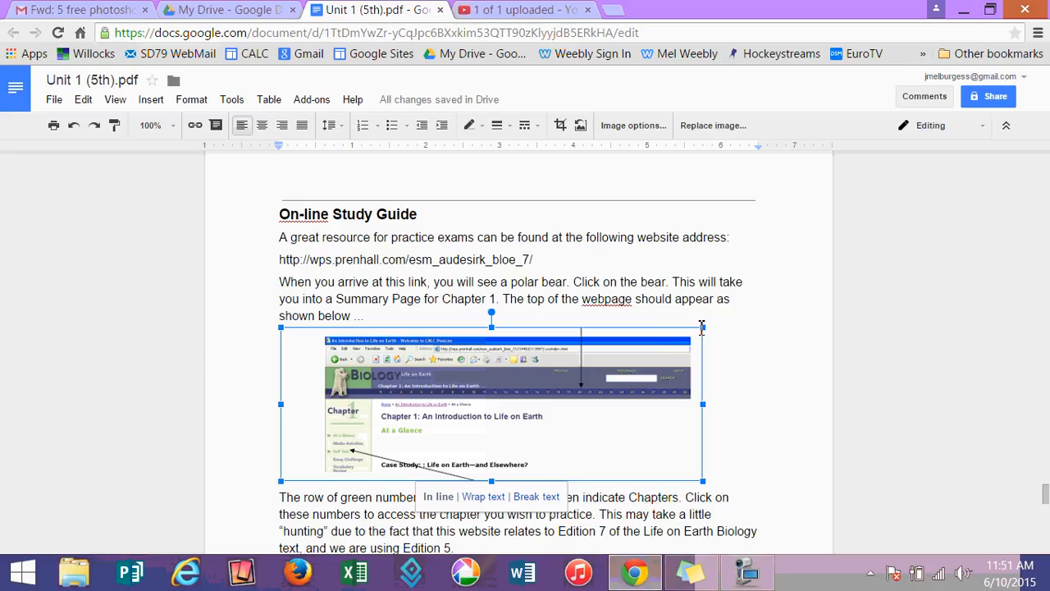
pyautogui.moveTo(702, 327); pyautogui.dragTo(752, 319)
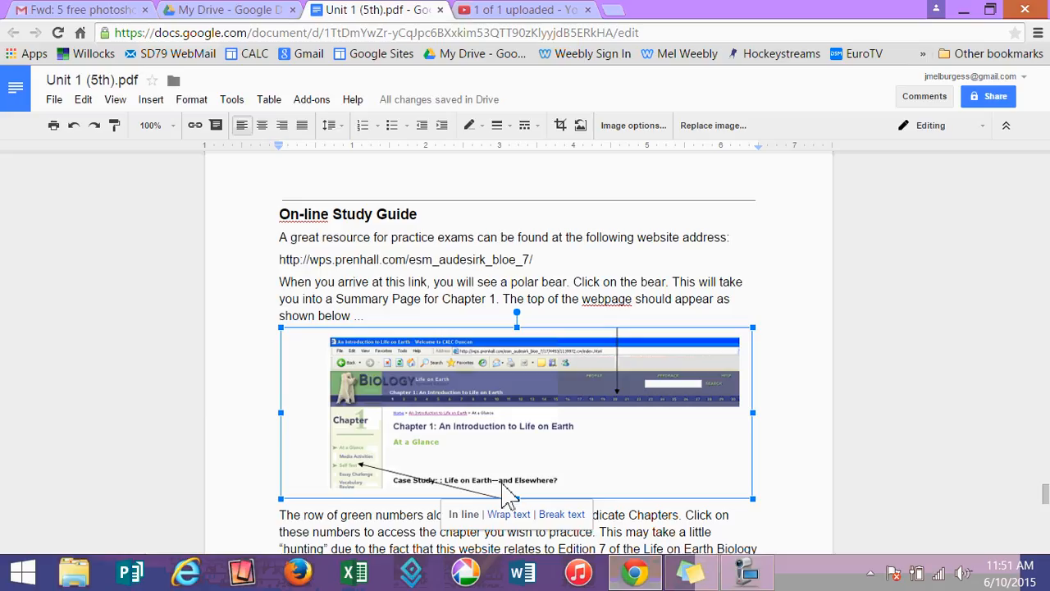
# - Rename the document as "Unit 1 (5th) - updated"
pyautogui.click(95, 82)
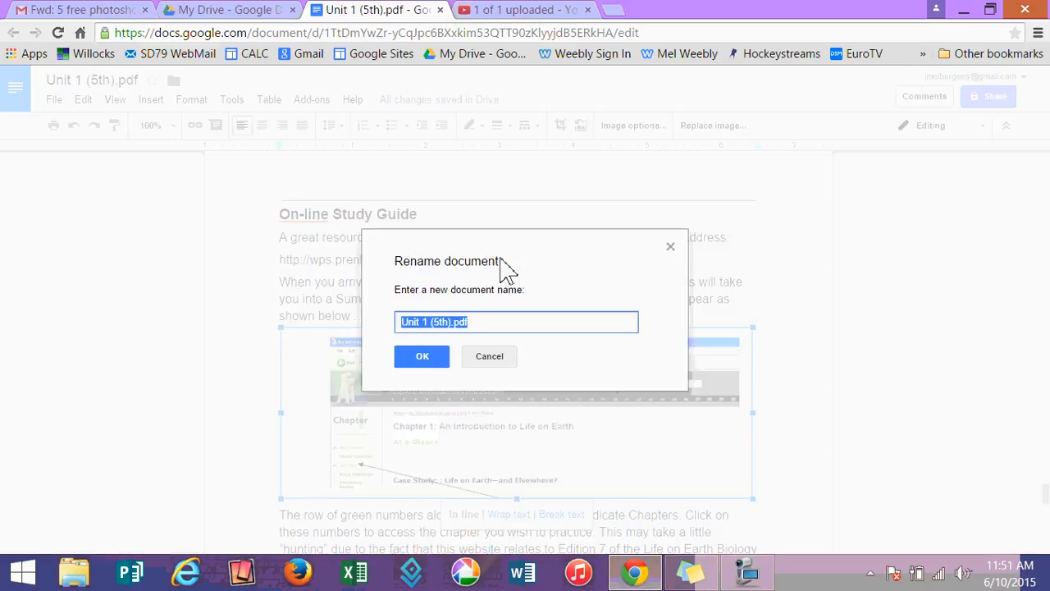
pyautogui.click(495, 323)
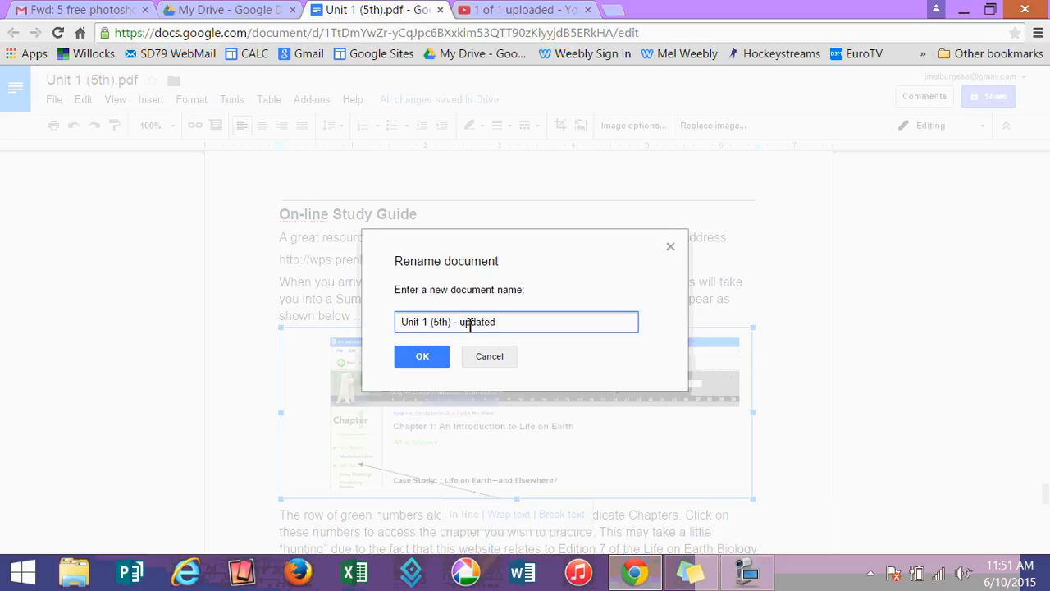
pyautogui.click(432, 356)
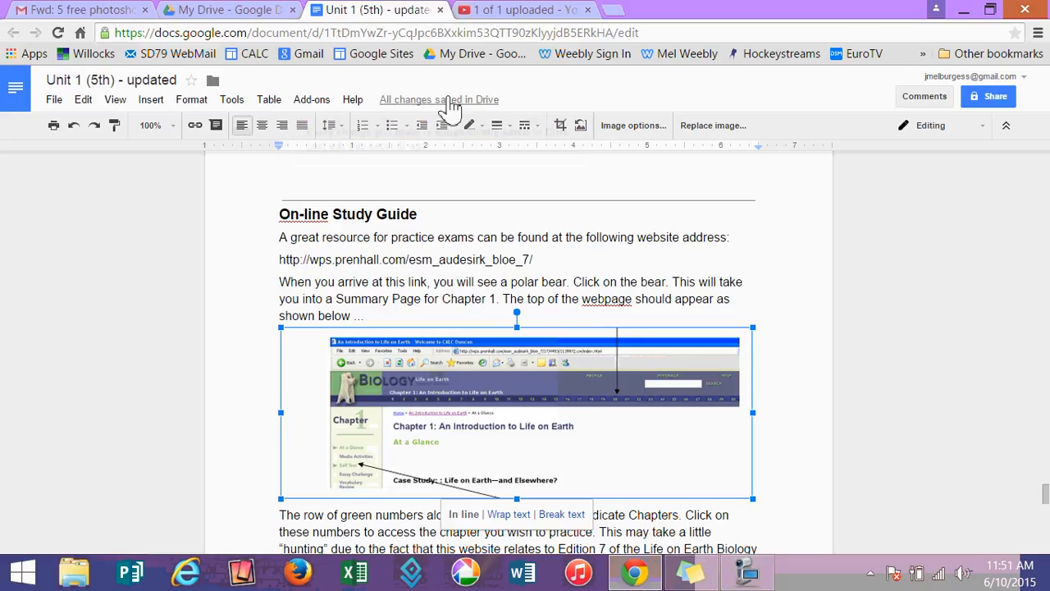
# - Check the document's save status, close it, and briefly preview the original Unit 1 (5th).pdf in My Drive
pyautogui.moveTo(450, 107)
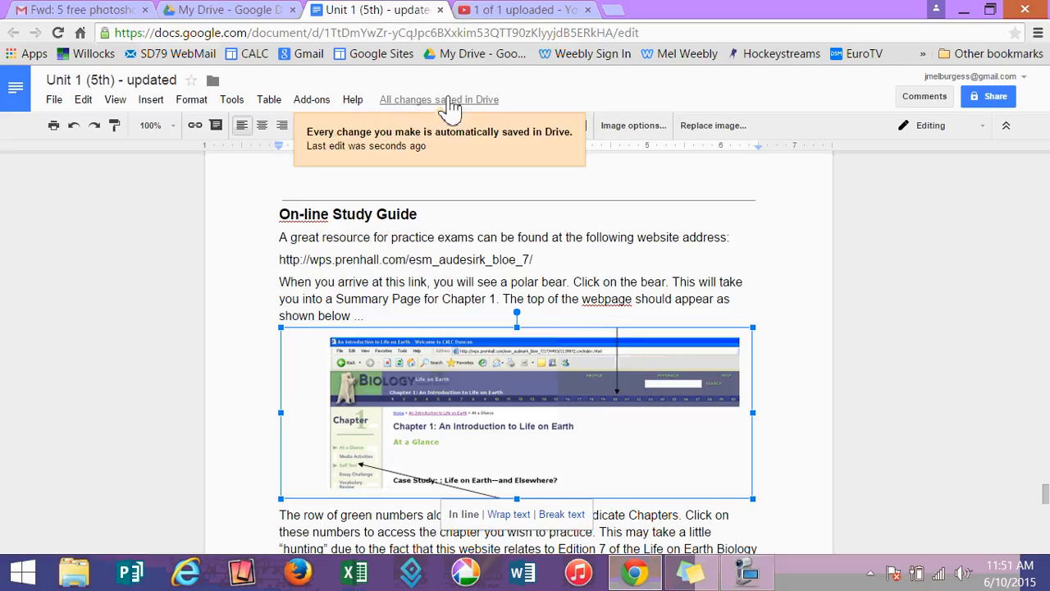
pyautogui.click(440, 10)
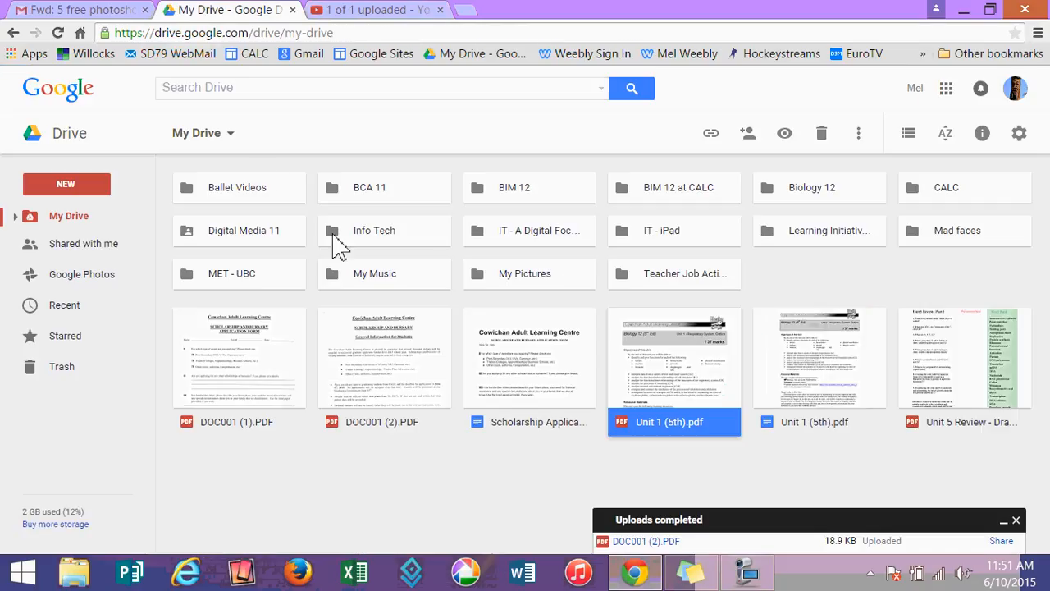
pyautogui.doubleClick(809, 371)
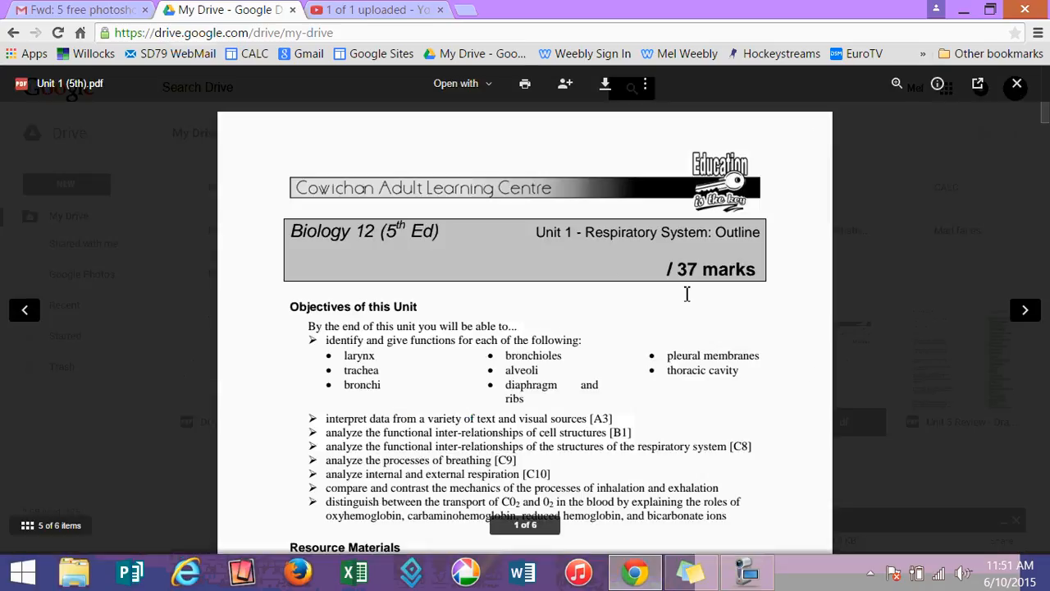
pyautogui.click(1016, 83)
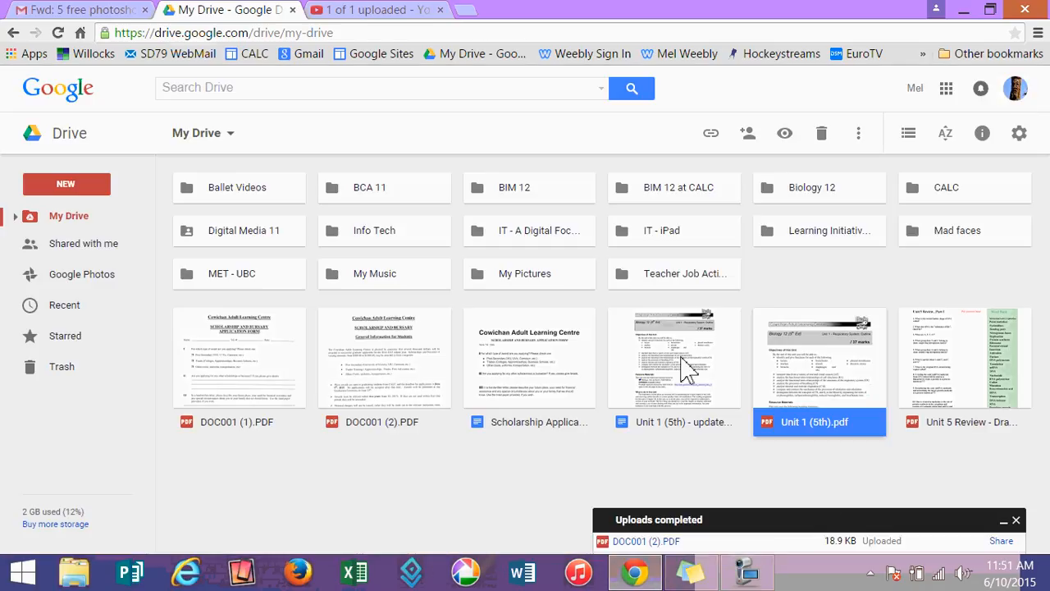
# - Reopen "Unit 1 (5th) - updated" from My Drive and delete the full-page image at the start of the document
pyautogui.doubleClick(675, 393)
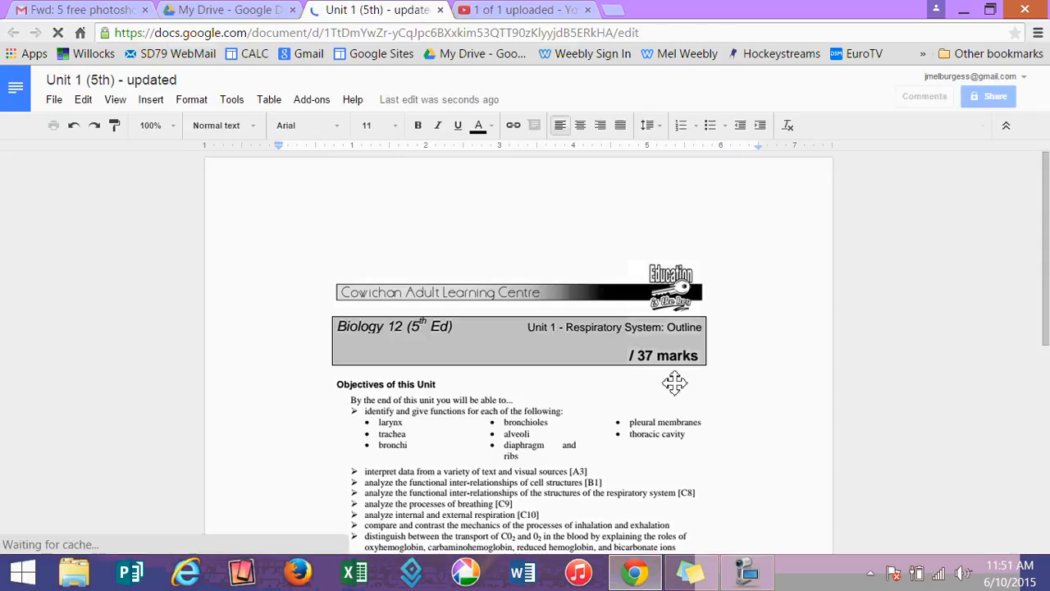
pyautogui.moveTo(1045, 175)
pyautogui.mouseDown()
pyautogui.moveTo(1046, 199)
pyautogui.moveTo(1046, 162)
pyautogui.mouseUp()
pyautogui.click(583, 247)
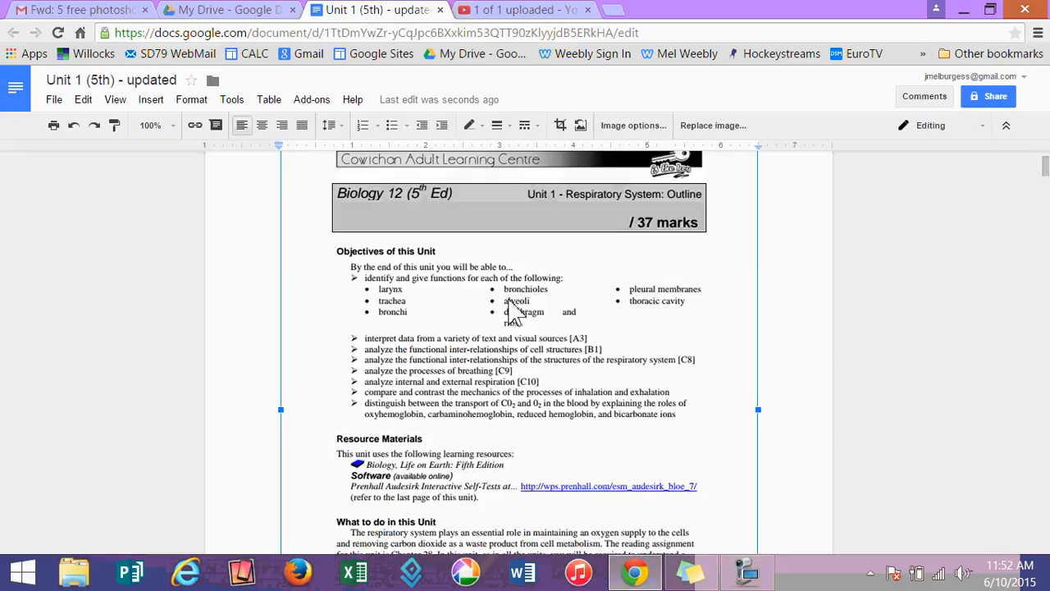
pyautogui.press('Delete')
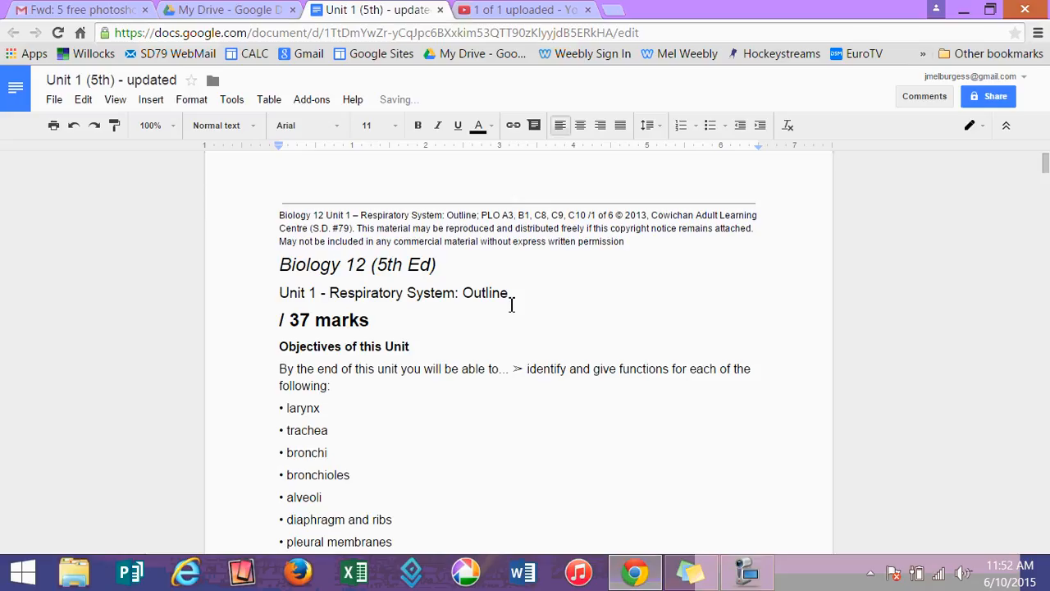